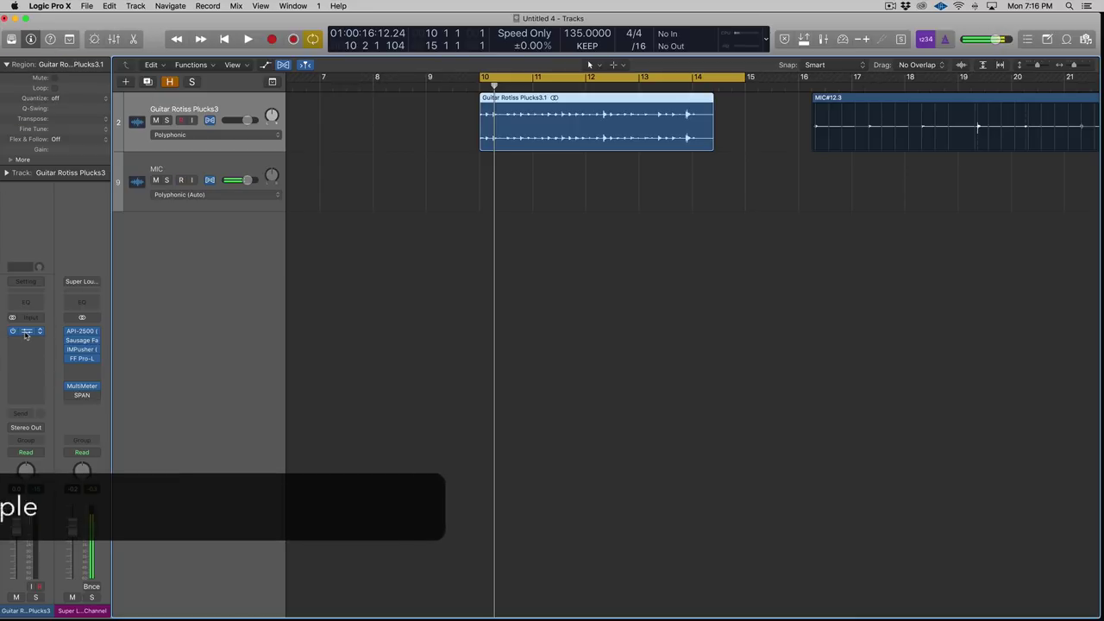
- Open Melodyne on the Guitar Rotiss Plucks3 track and select all of the sample's notes
left_click(26, 330)
left_click_drag(417, 46, 533, 34)
left_click(660, 229)
scroll(636, 239, "right", 8)
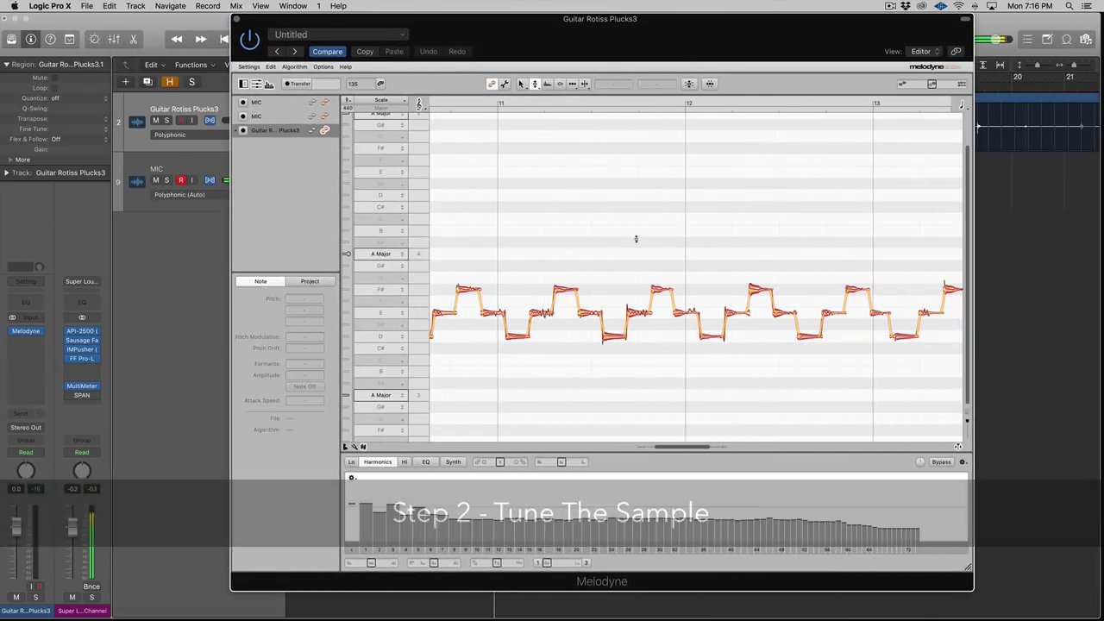
scroll(686, 234, "left", 10)
scroll(742, 234, "left", 2)
key("super+a")
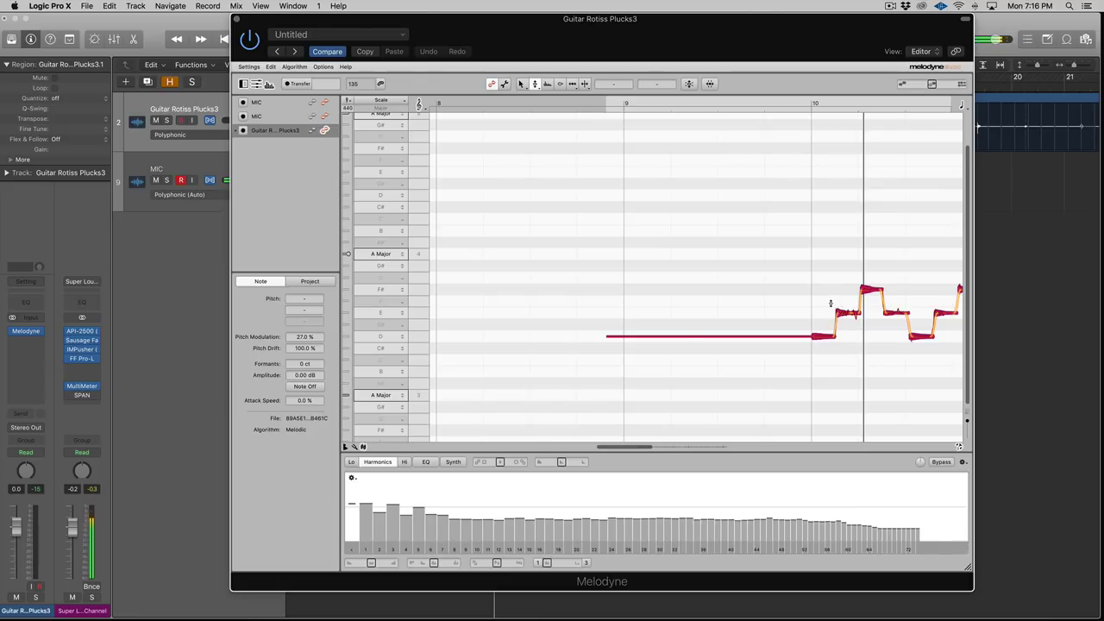
scroll(833, 305, "right", 5)
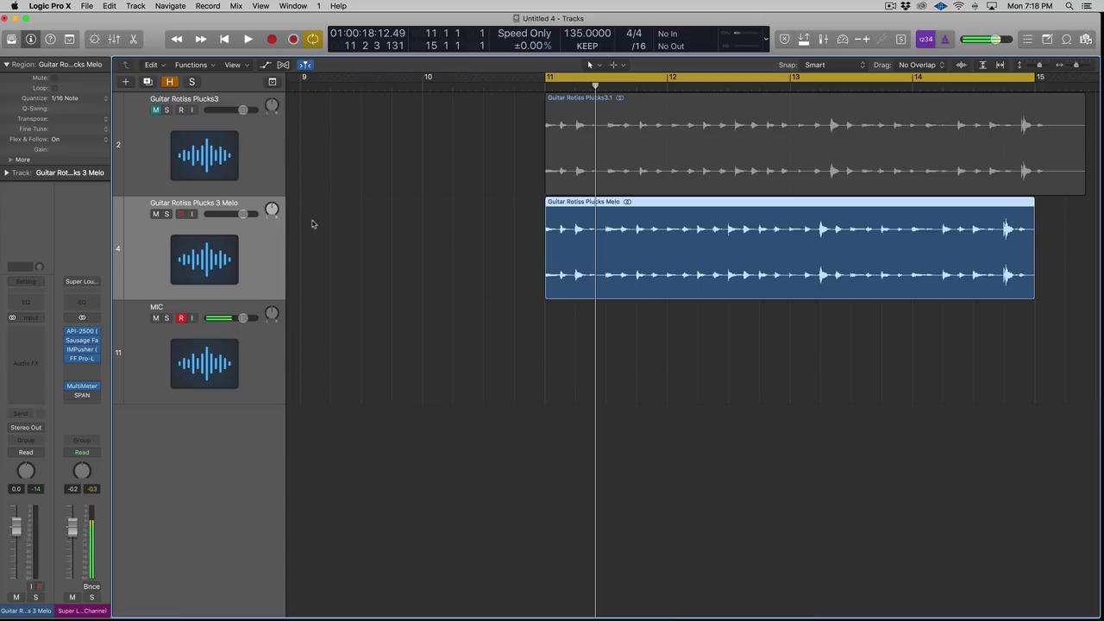
- Play back the Guitar Rotiss Plucks 3 Melo track over bars 11 to 15 to check the tuned sample
key("space")
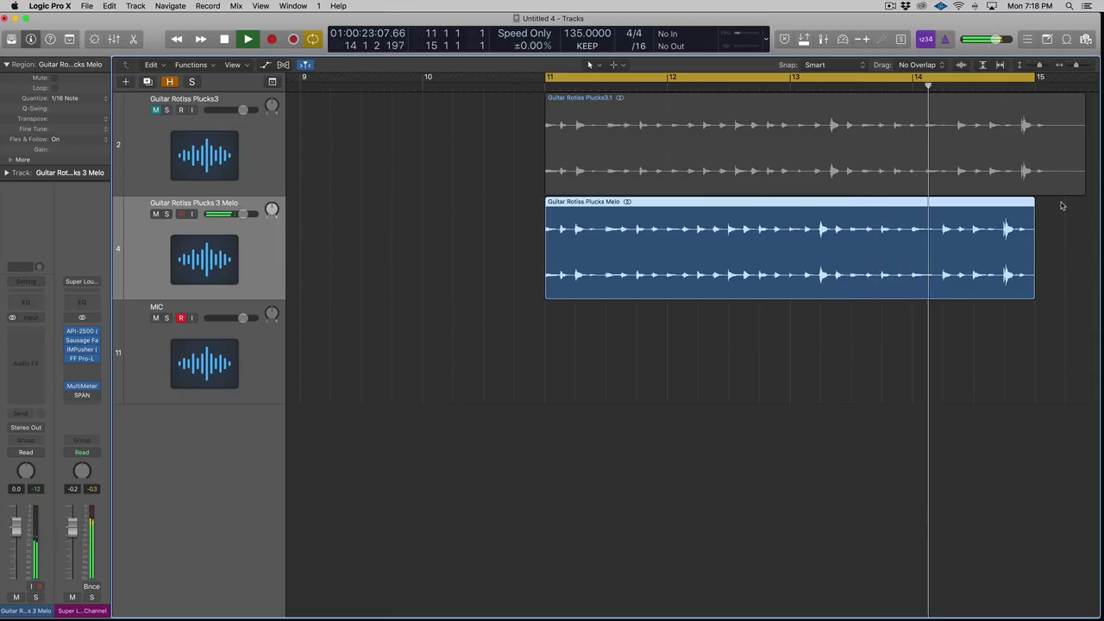
key("space")
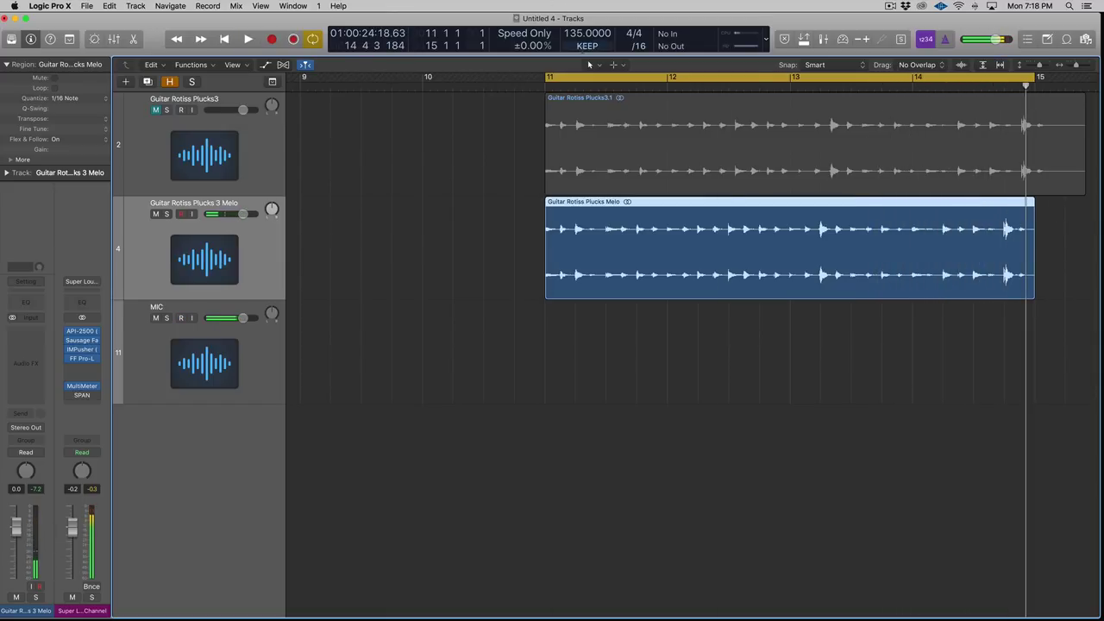
key("super+Left")
key("super+Left")
key("super+Left")
key("super+Left")
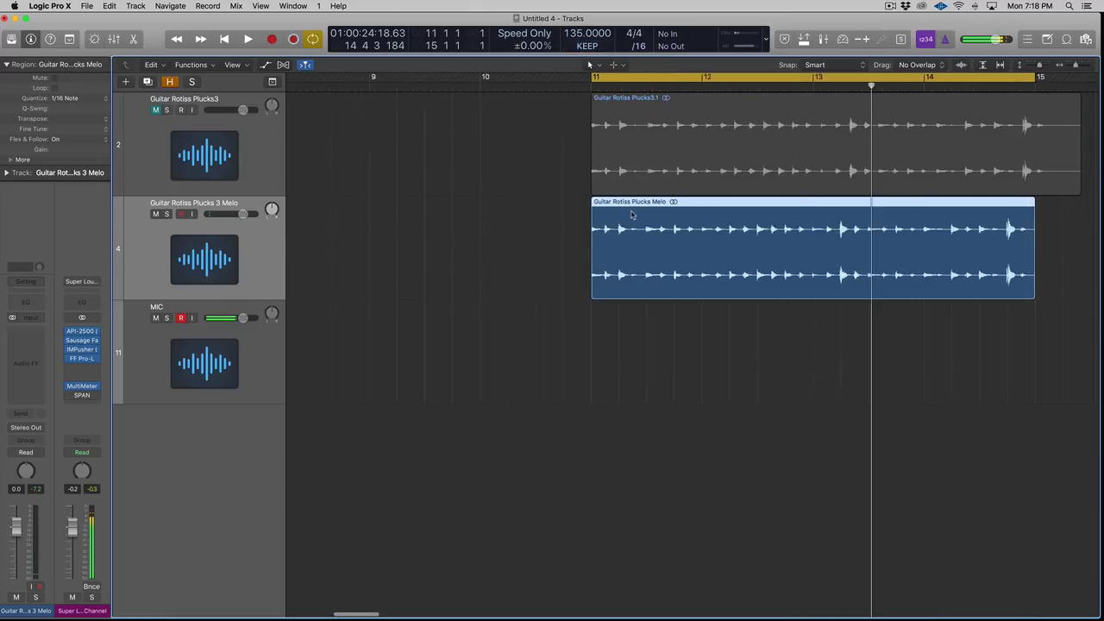
key("t")
key("t")
scroll(708, 214, "right", 5)
key("super+Right")
key("super+Right")
key("super+Right")
scroll(693, 216, "left", 4)
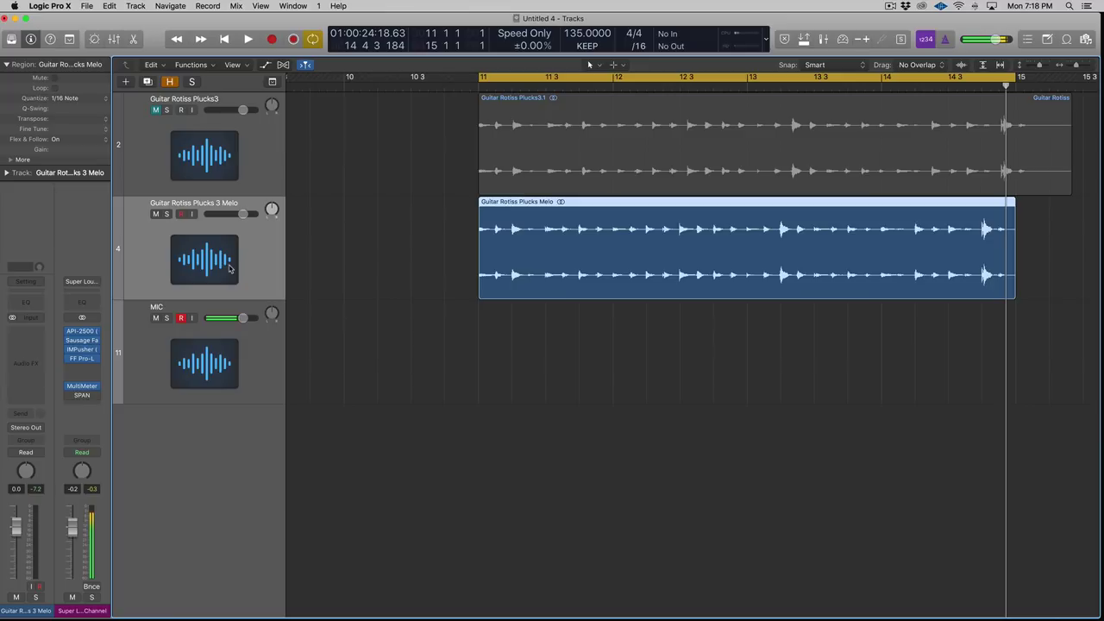
key("space")
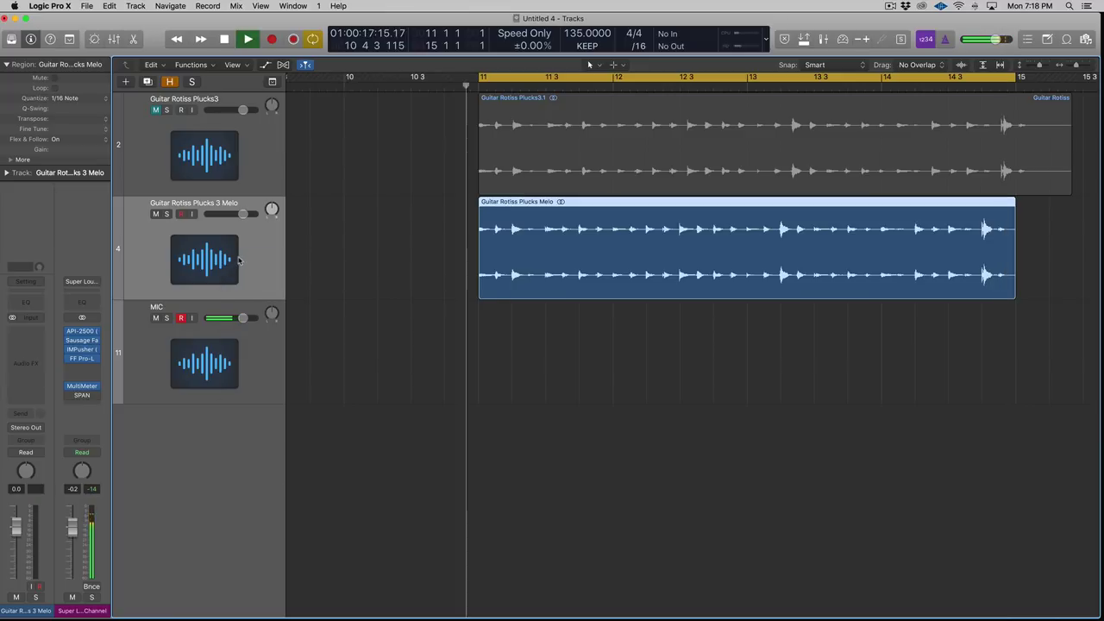
key("super+Down")
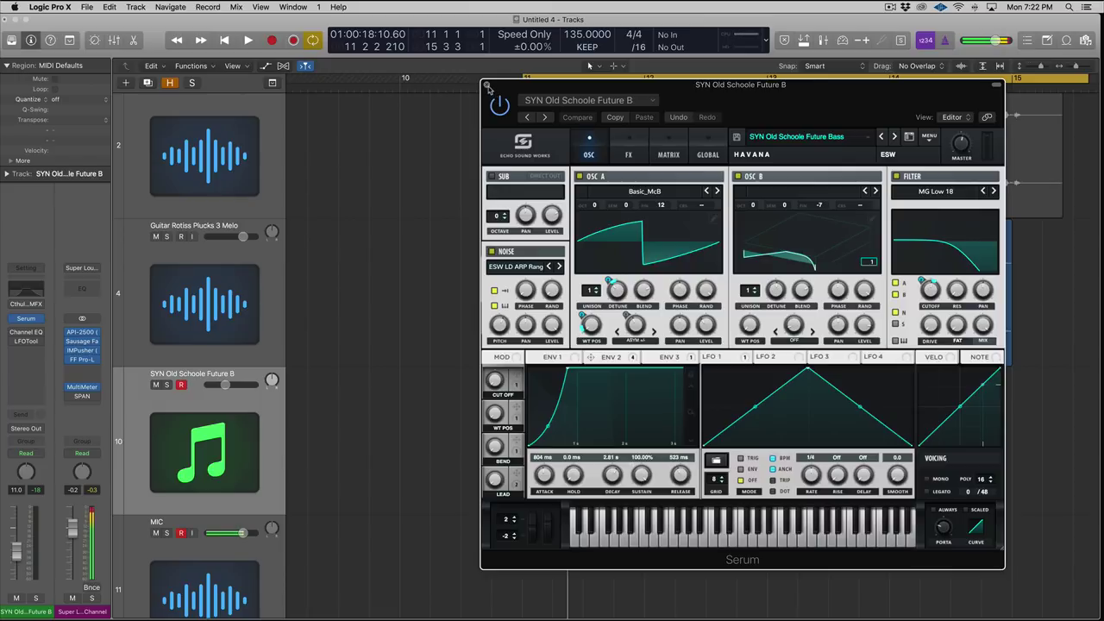
- Record a four-bar chord part from bar 11 on the SYN Old Schoole Future B track and delete the MIC region recorded alongside it
left_click(486, 86)
key("r")
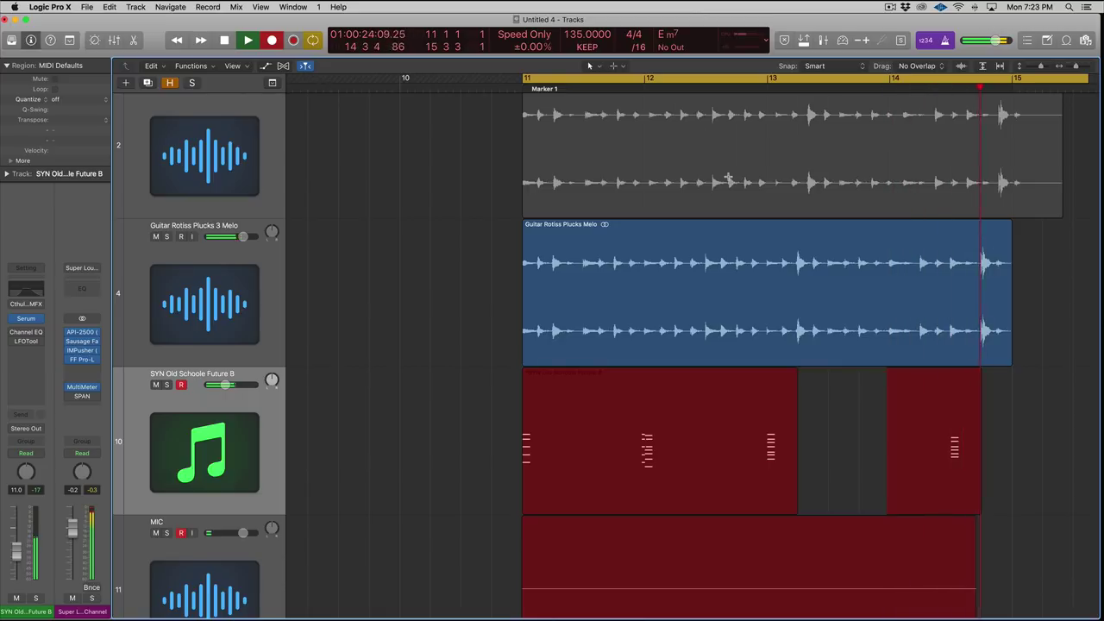
key("space")
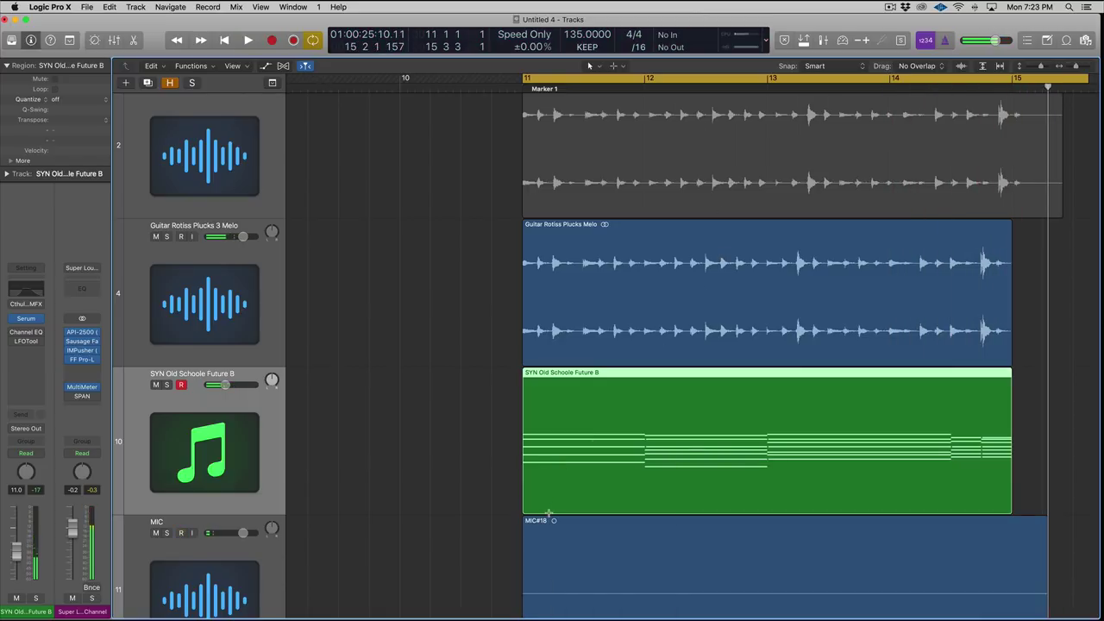
left_click(554, 528)
key("Delete")
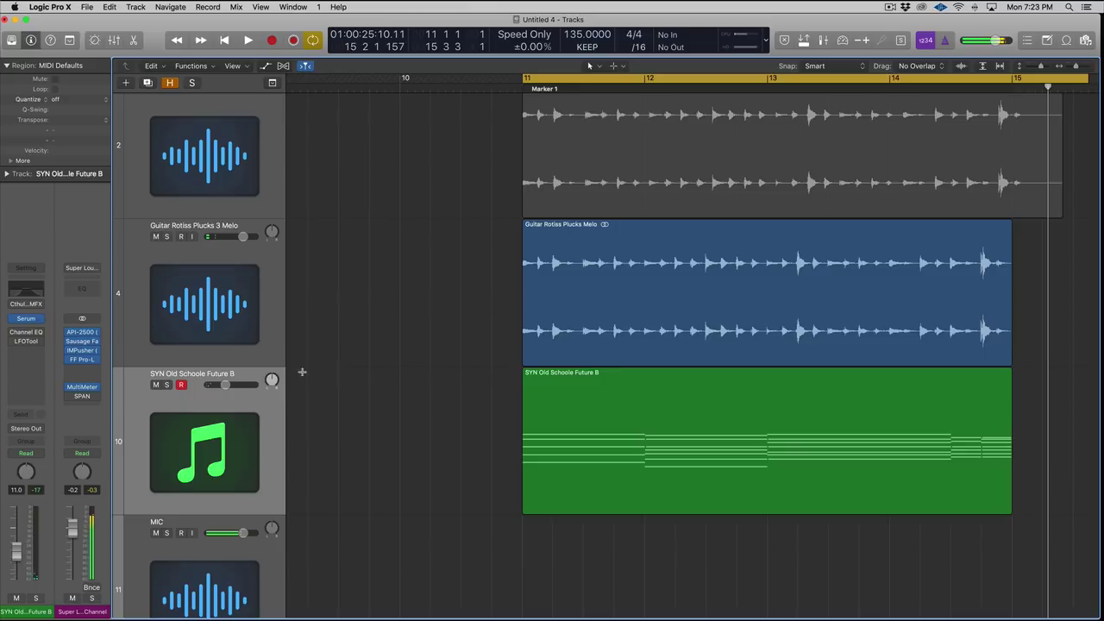
- Play the synth chord region in solo and enable the Channel EQ and LFOTool effects on its track
left_click(263, 412)
key("space")
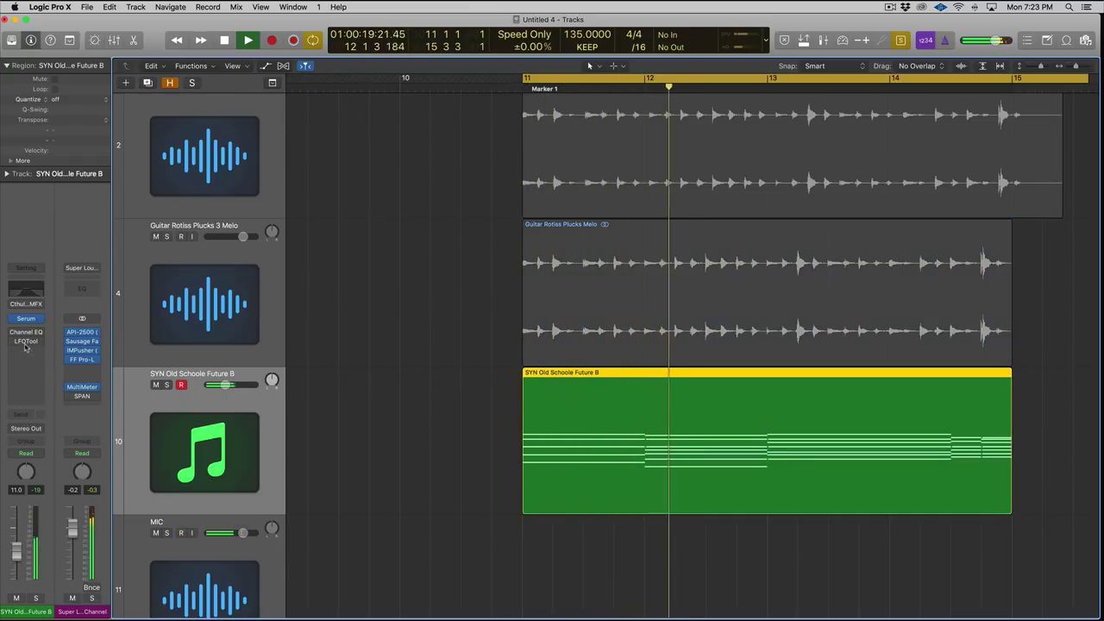
key("space")
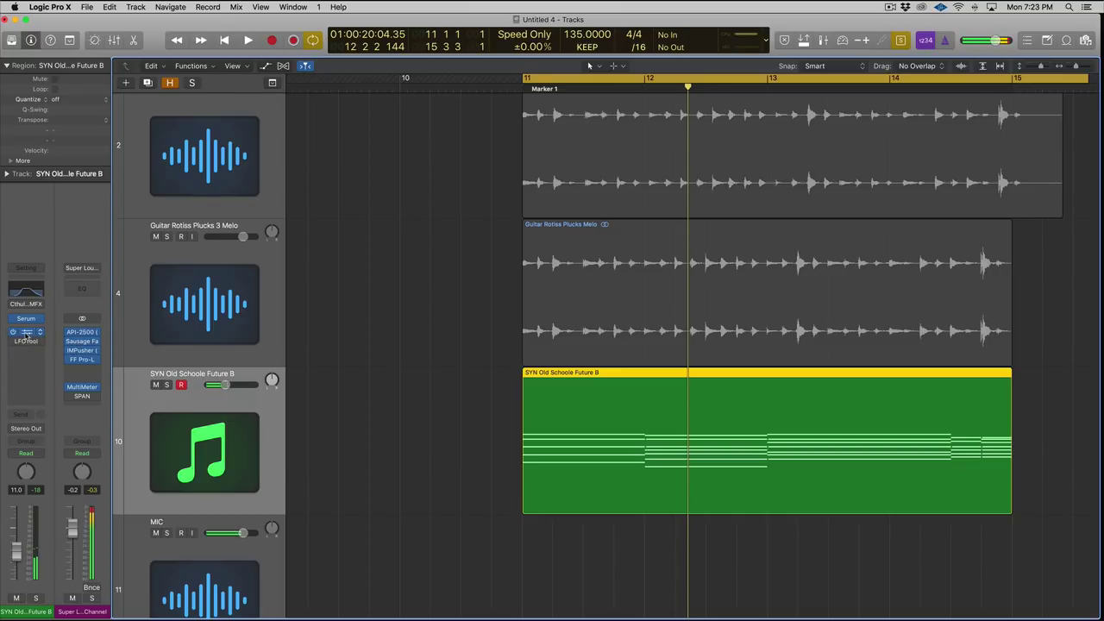
left_click(26, 333)
left_click(31, 40)
key("space")
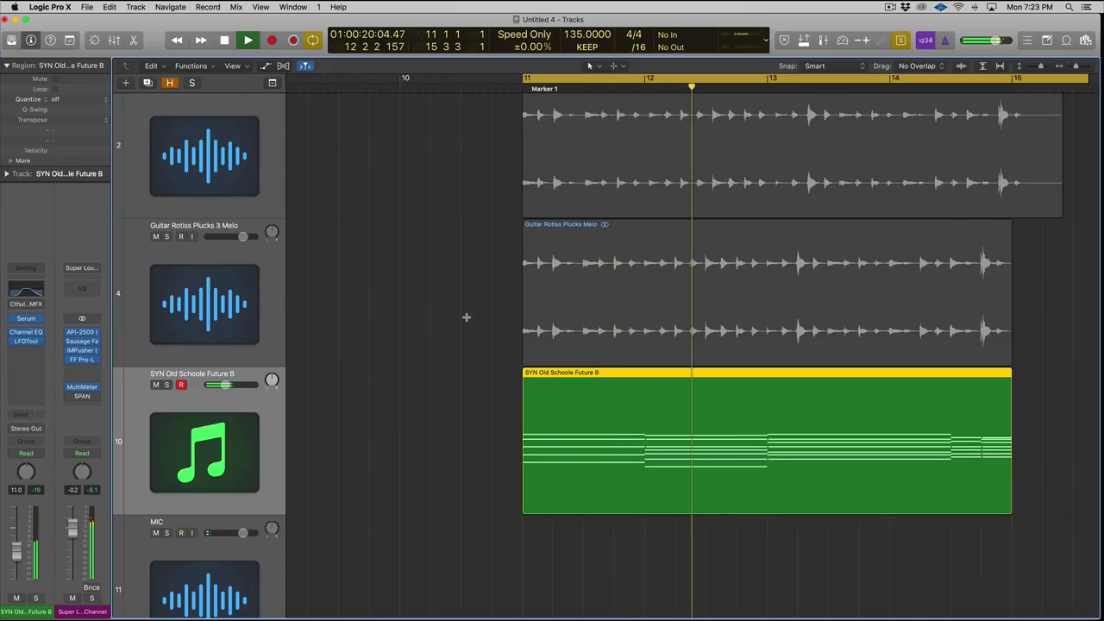
- Lower the SYN Old Schoole Future B track's volume to -12.0 dB and play the chords again
left_click_drag(226, 386, 222, 385)
key("space")
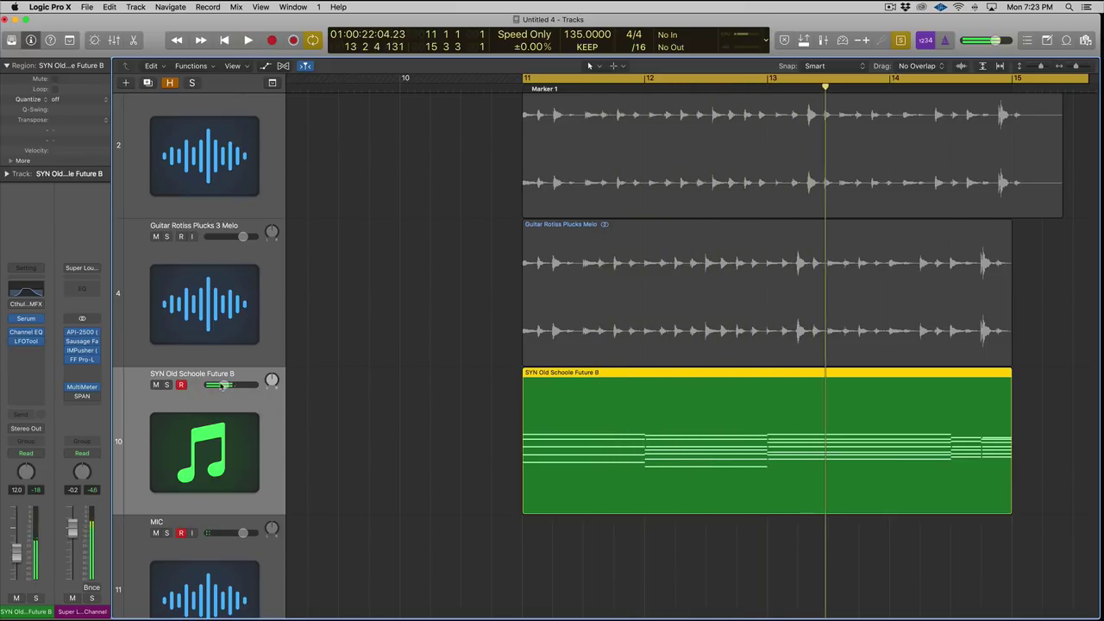
key("space")
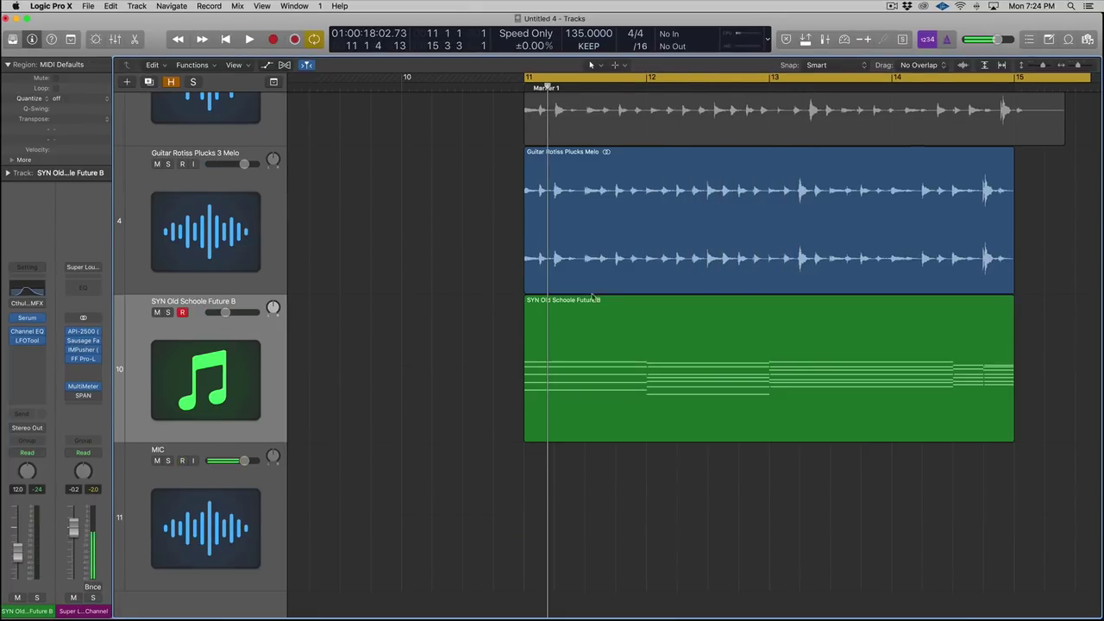
- Recolour the Guitar Rotiss Plucks Melo and SYN Old Schoole Future B regions blue-violet
left_click_drag(503, 268, 818, 419)
key("alt+c")
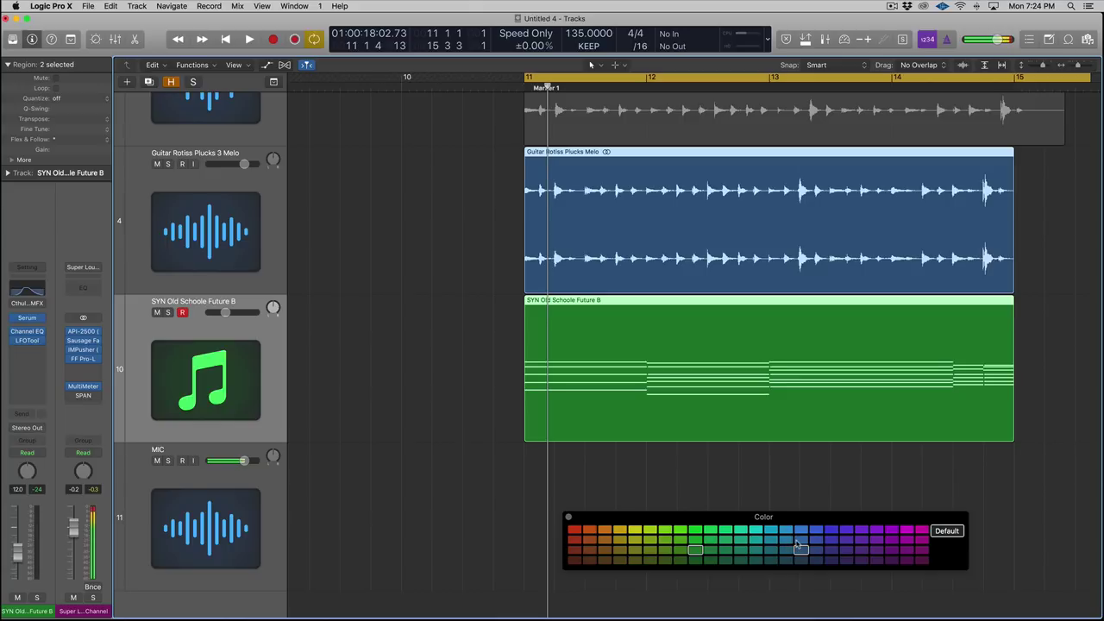
left_click(860, 530)
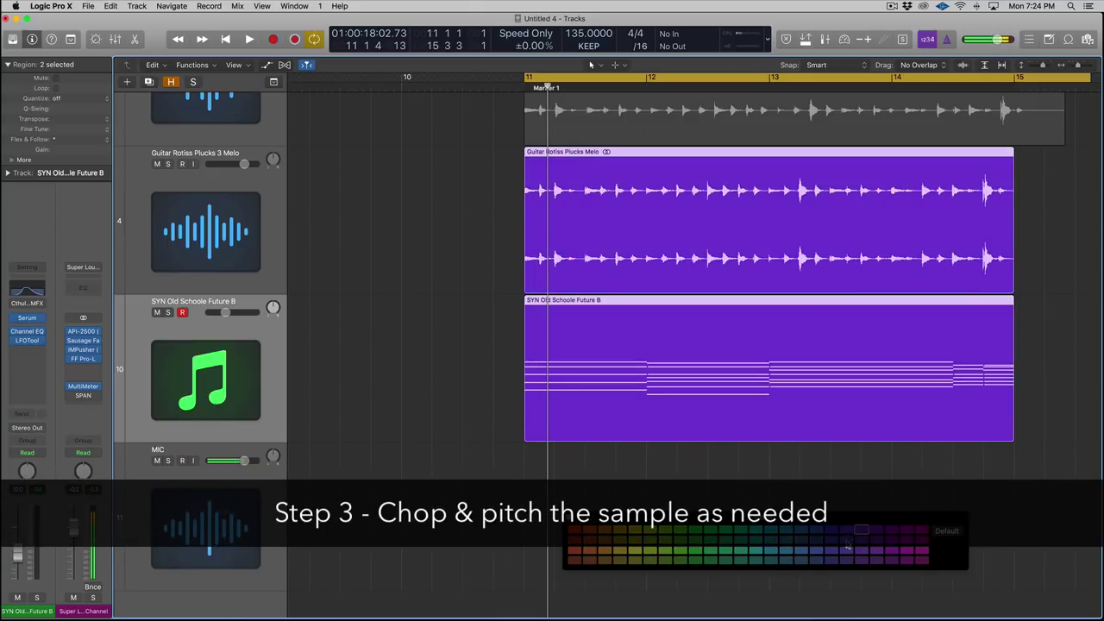
left_click(846, 541)
key("alt+c")
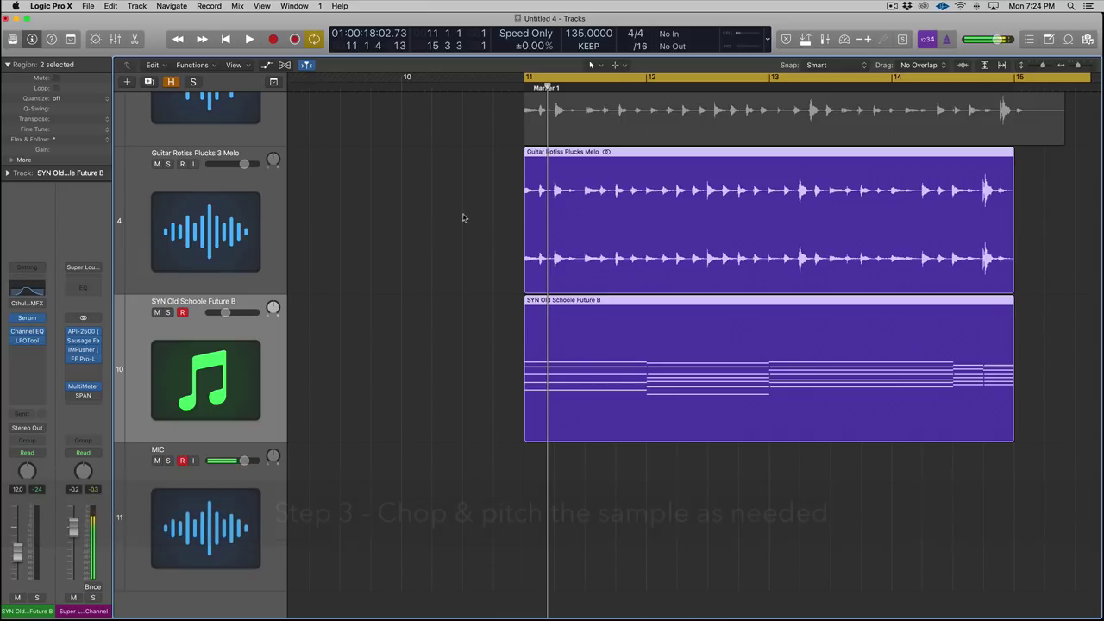
- Play the guitar sample together with the synth chords from bar 11 to look for notes that clash
key("t")
key("t")
key("t")
key("t")
key("super+Right")
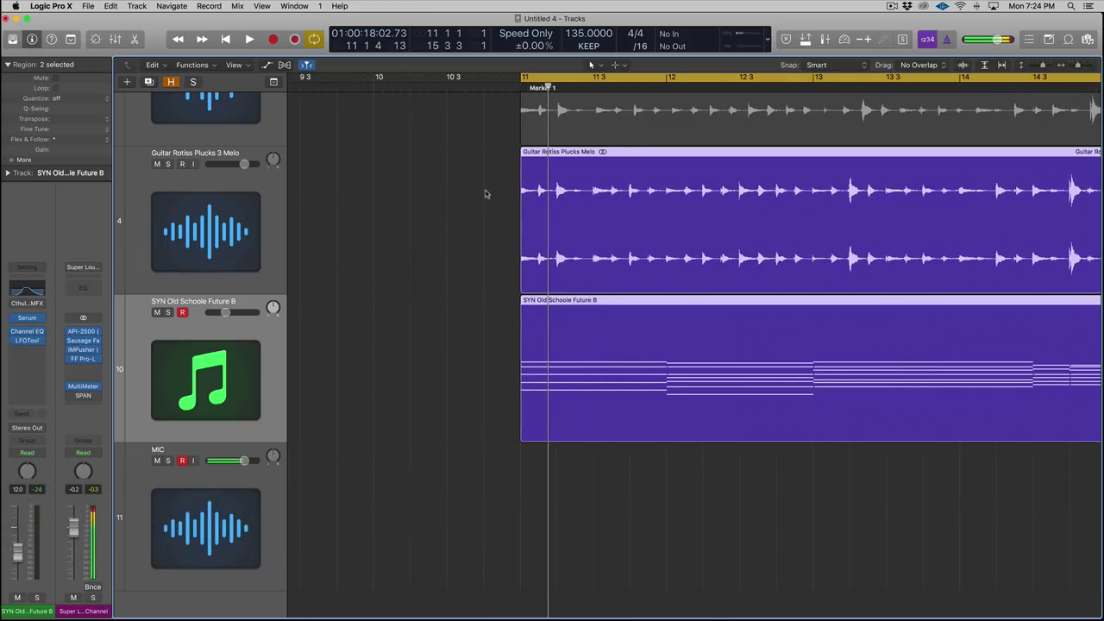
left_click(581, 195)
key("ctrl+s")
key("ctrl+s")
key("space")
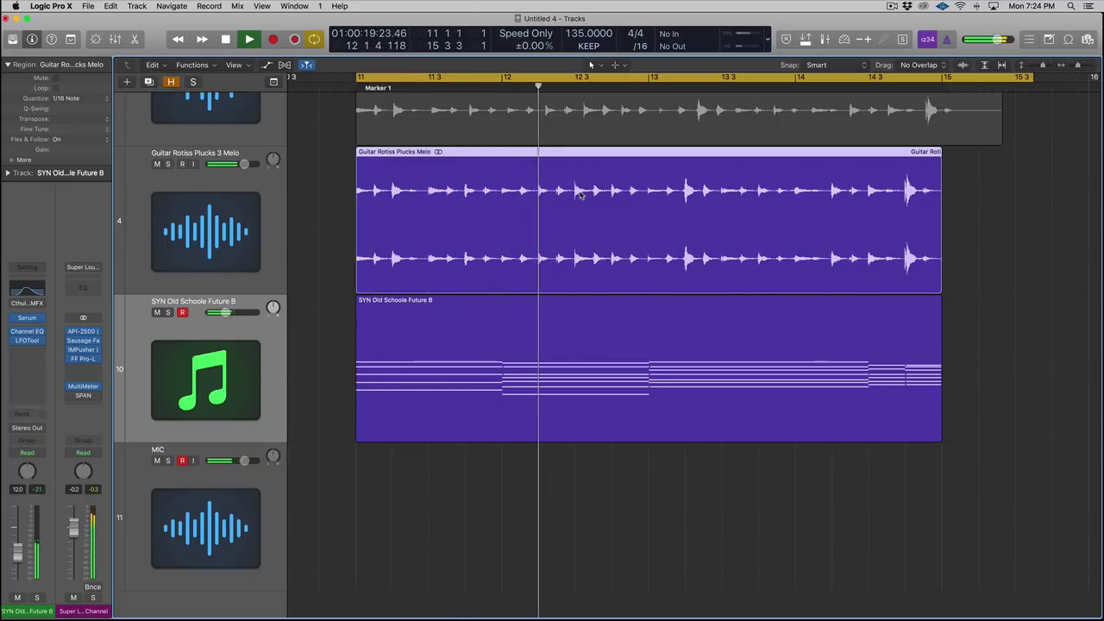
key("space")
key("space")
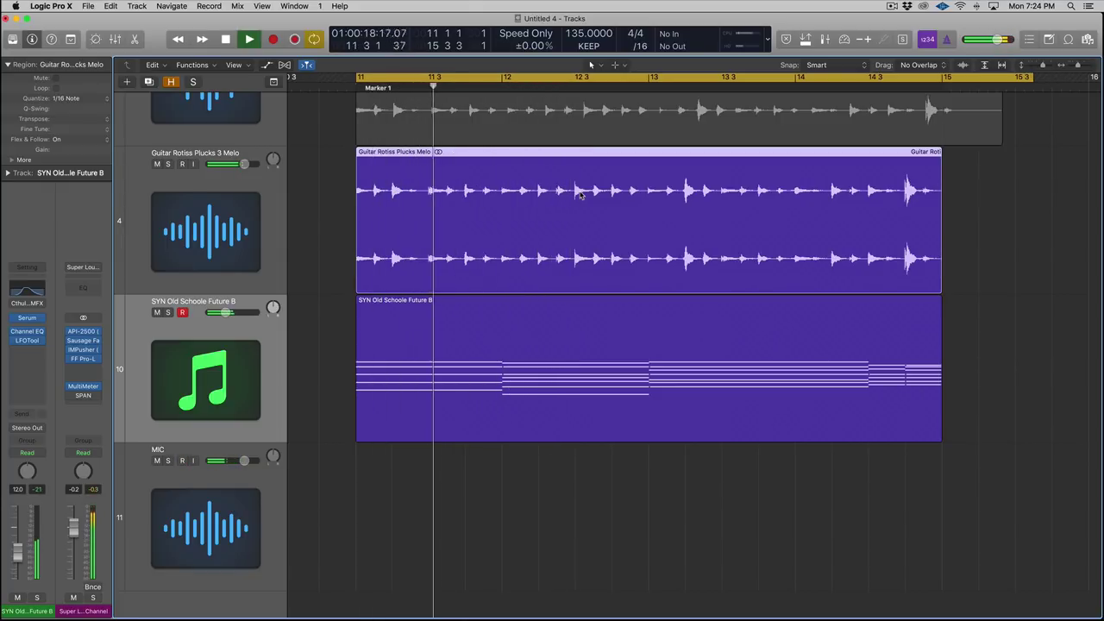
key("space")
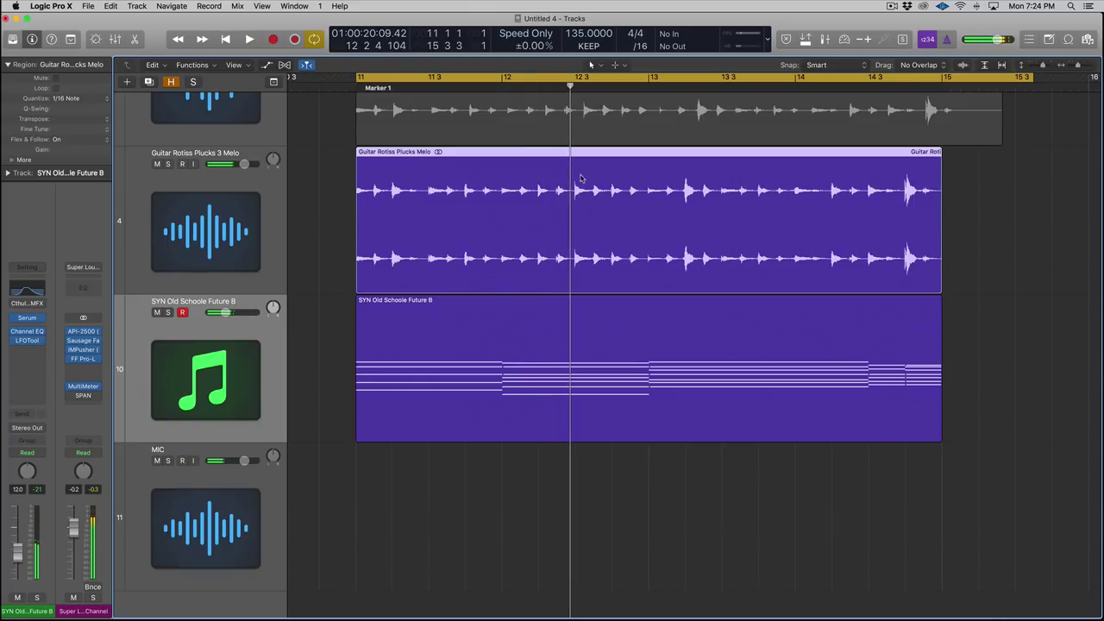
- Split the guitar Melo region with the Scissors Tool on both sides of the note near bar 12 beat 3
key("t")
key("i")
left_click(574, 226)
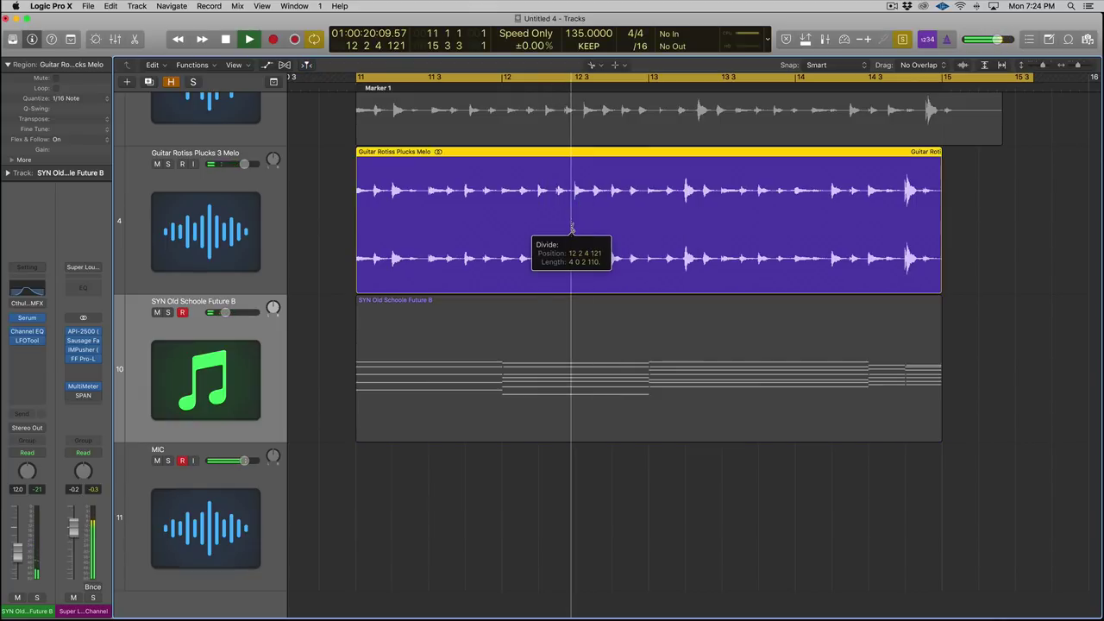
key("t")
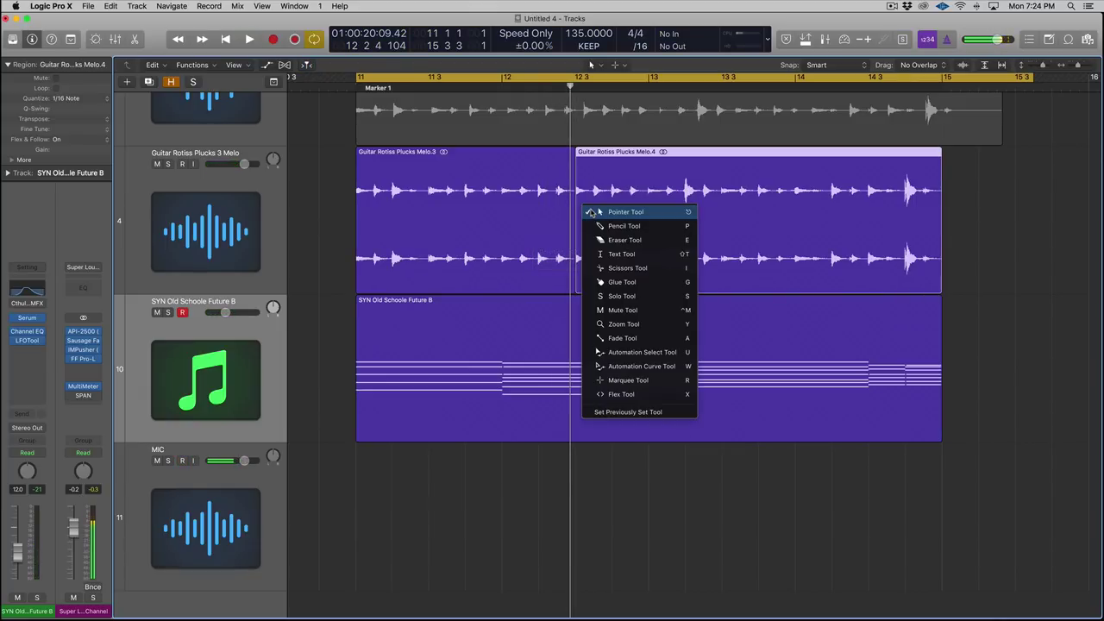
key("i")
left_click(603, 225)
left_click_drag(602, 226, 593, 226)
key("super+a")
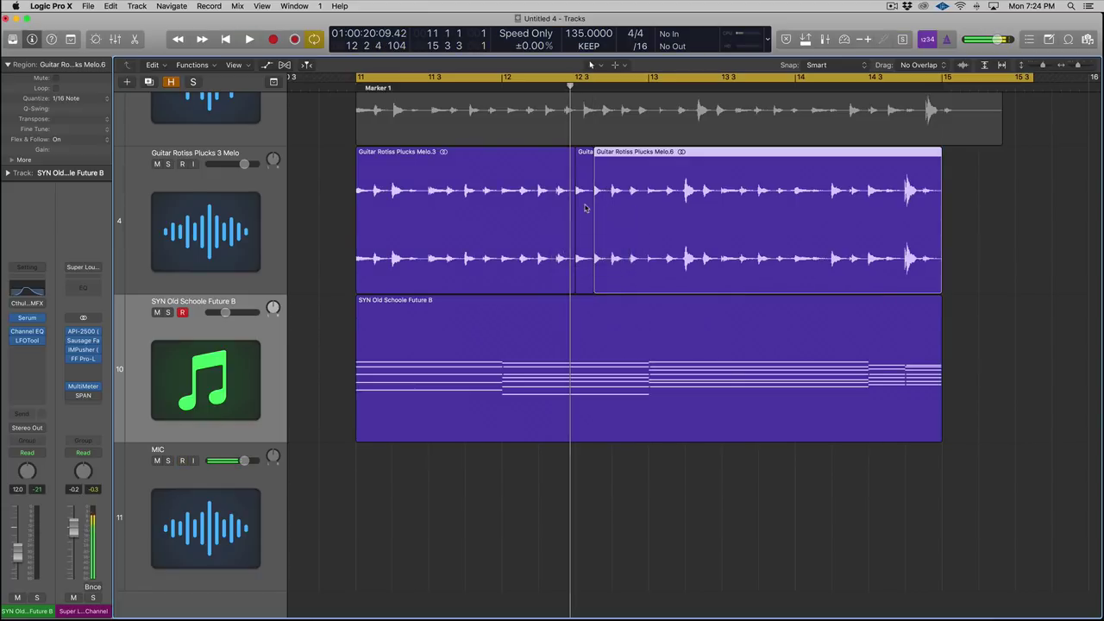
- Transpose the isolated guitar slice near bar 12 beat 3 by +4 and +6, auditioning it against the chords from bar 12
left_click(576, 83)
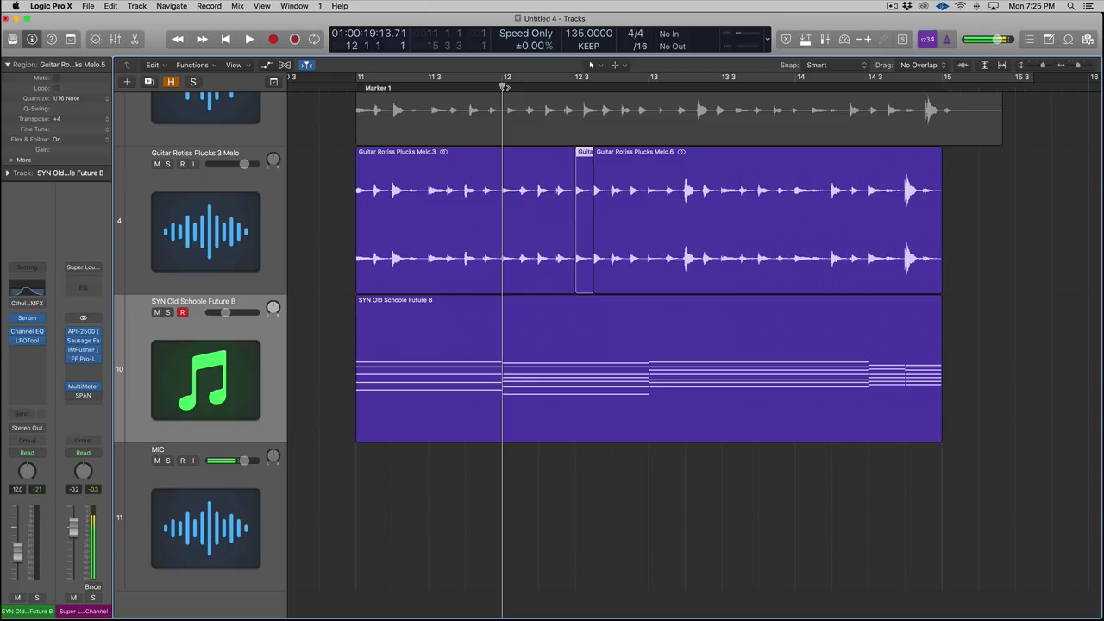
key("space")
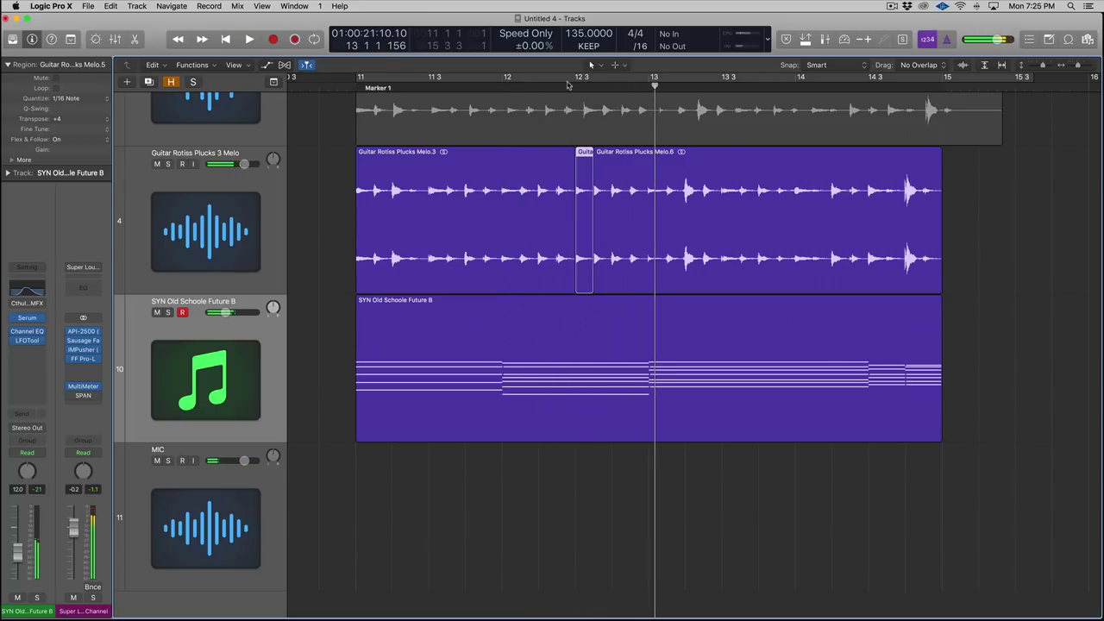
left_click(498, 84)
key("space")
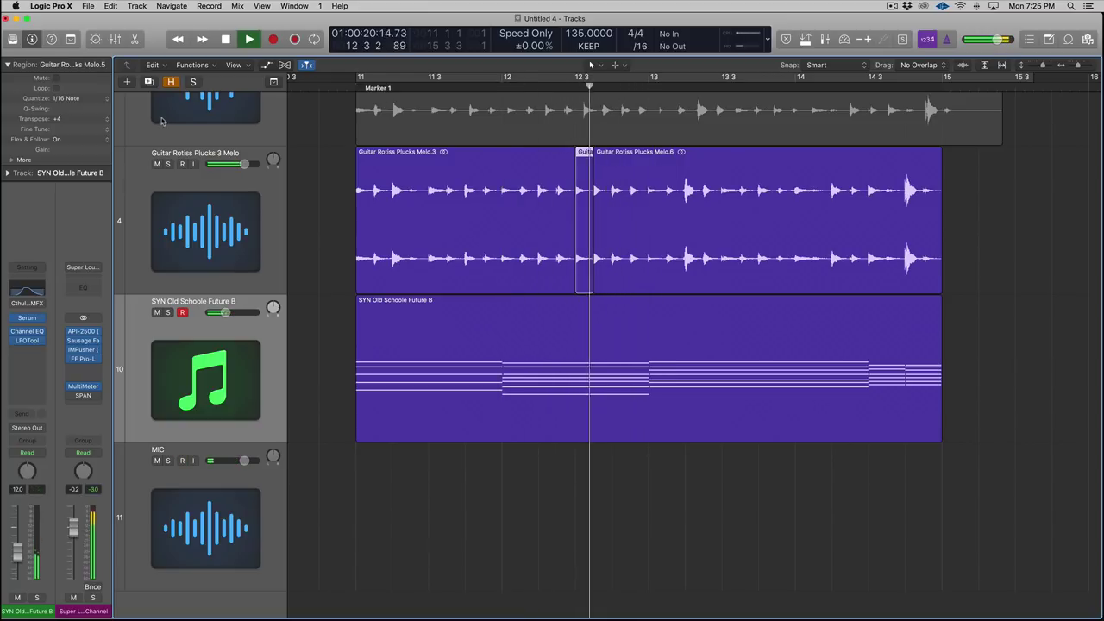
key("space")
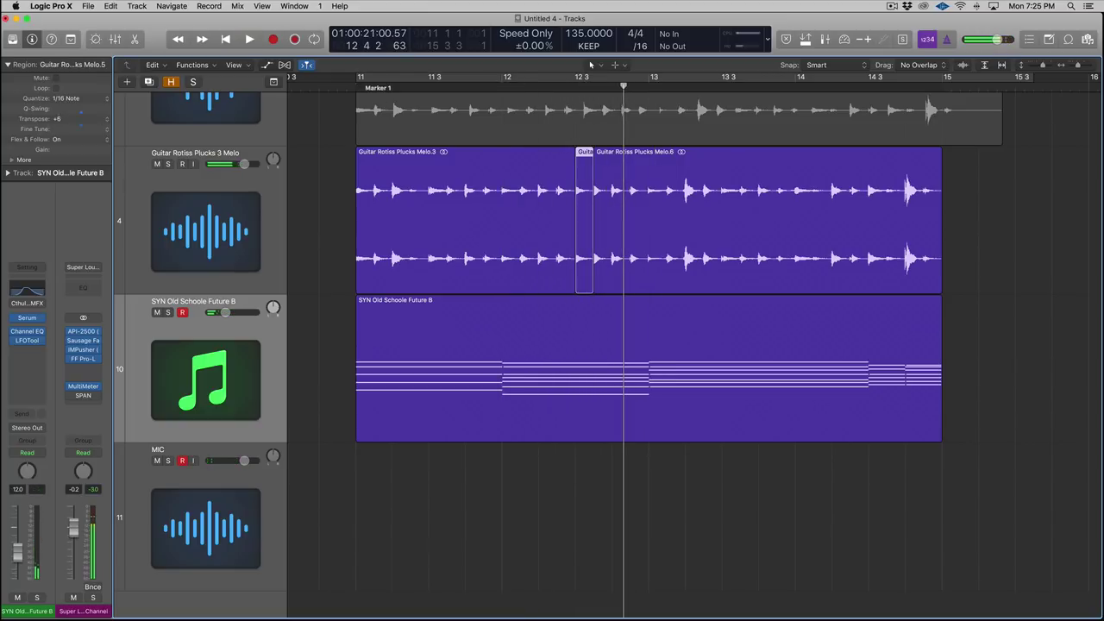
left_click(500, 89)
key("space")
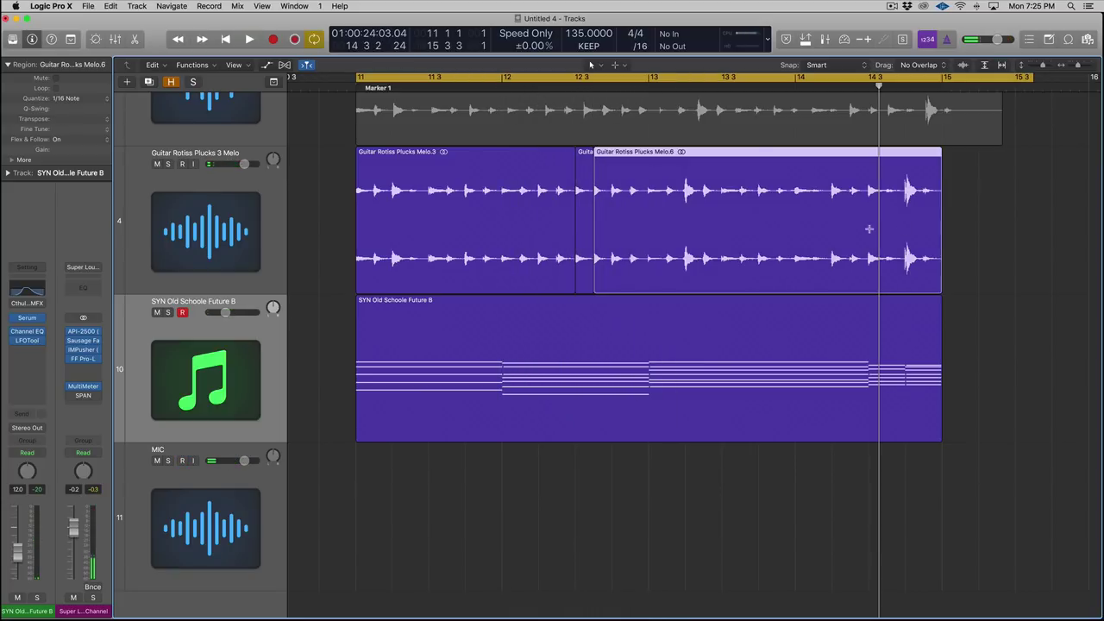
- Split the last long guitar Melo region on both sides of the note near bar 14 beat 3
key("t")
key("i")
left_click_drag(881, 219, 867, 220)
left_click(887, 220)
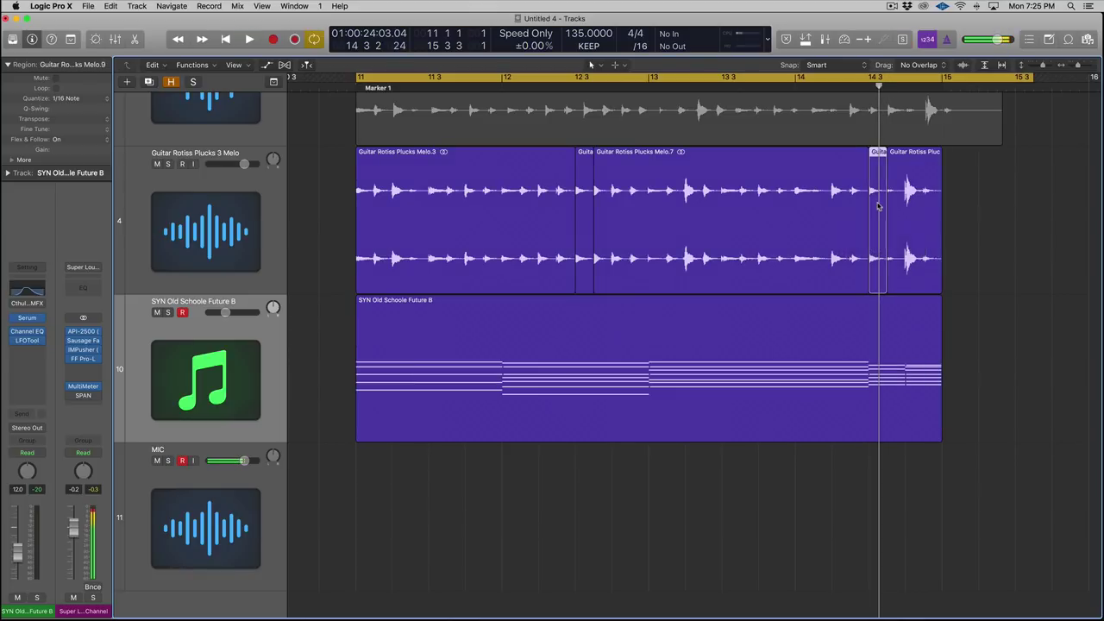
- Transpose the isolated guitar slice near bar 14 beat 3 by -1 and set the playhead to bar 14
key("t")
key("t")
left_click(878, 207)
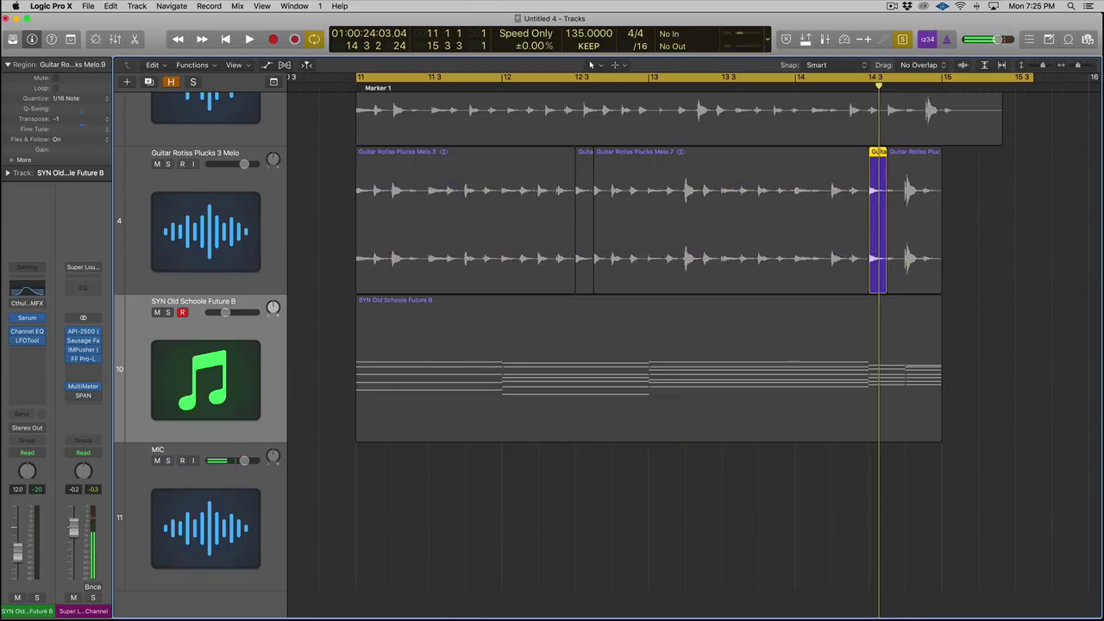
key("super+a")
left_click(795, 86)
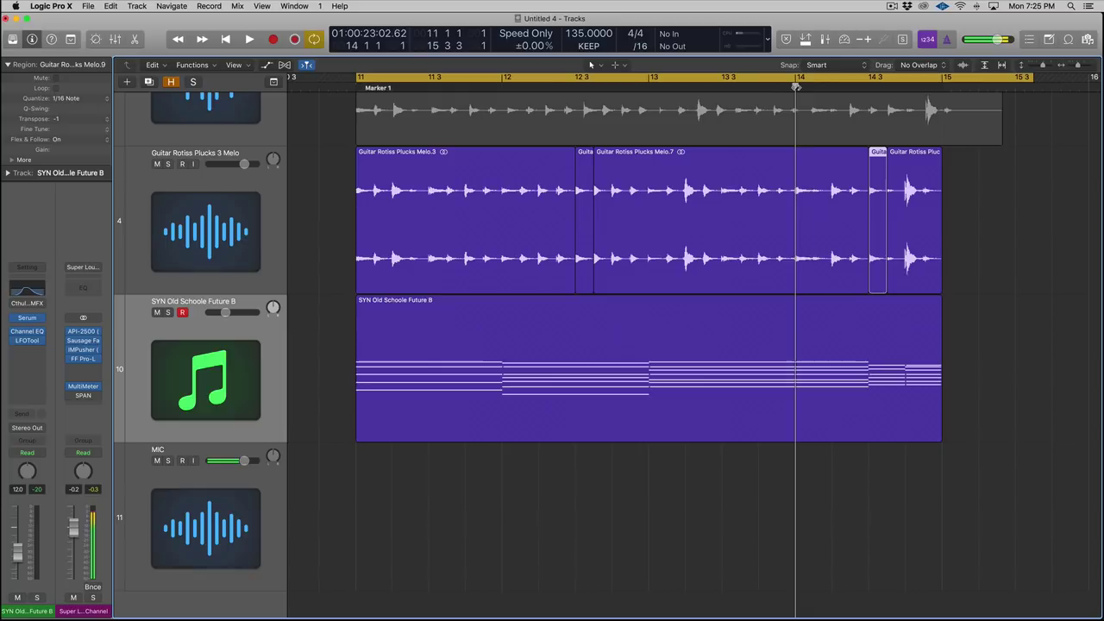
- Audition from bar 14 and split the last guitar Melo region at the loud note on bar 14 beat 4 with the Scissors Tool
key("space")
key("space")
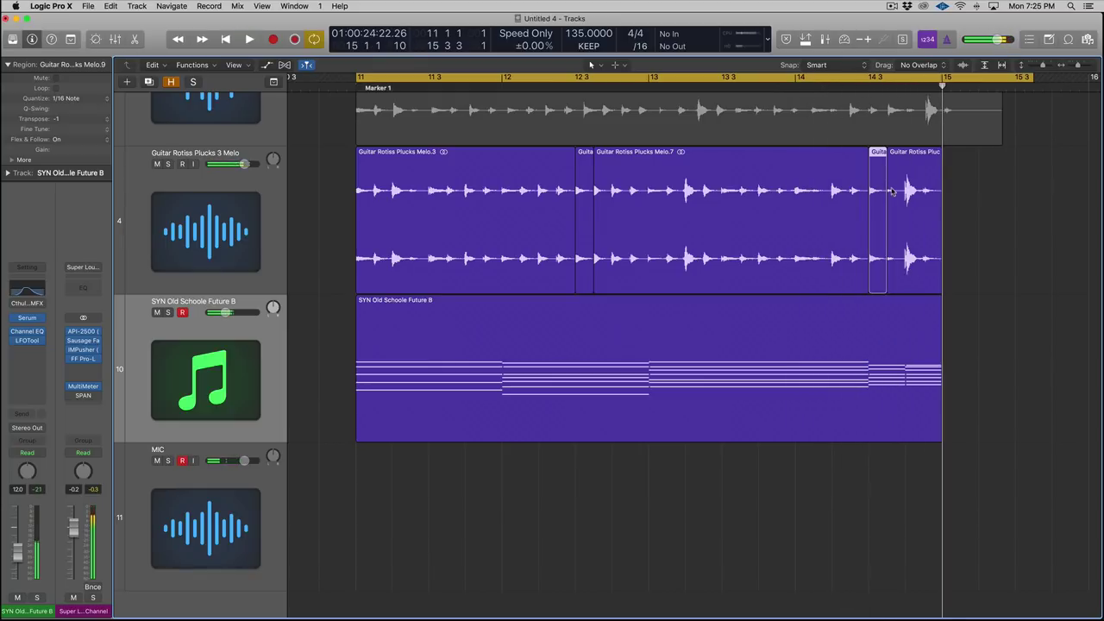
left_click(906, 232, "super")
key("t")
key("t")
key("t")
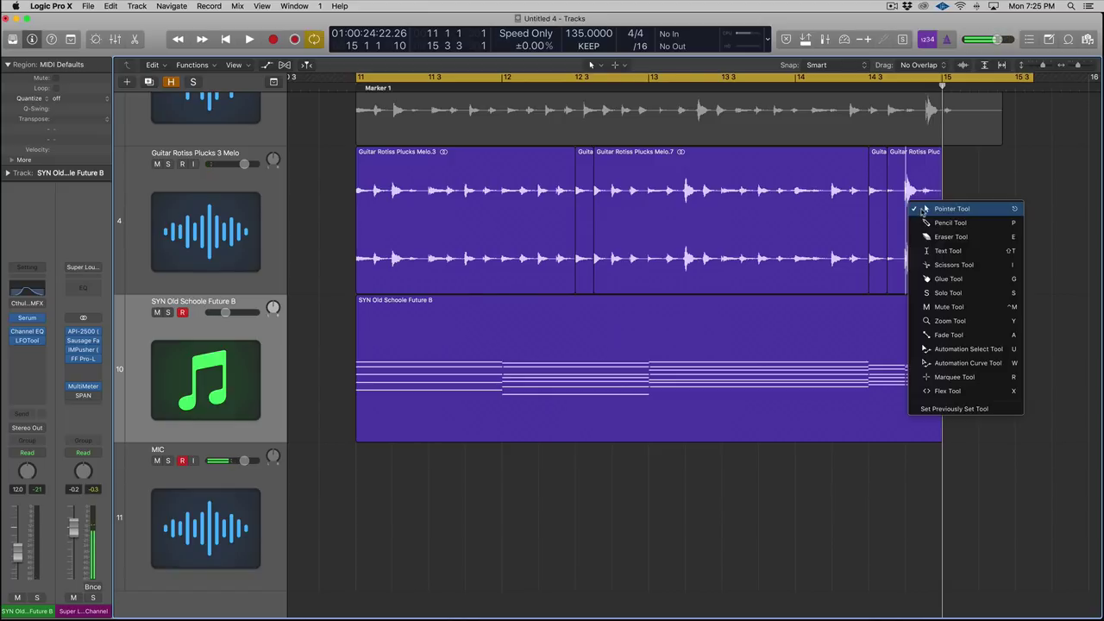
key("i")
left_click_drag(921, 208, 898, 207)
key("t")
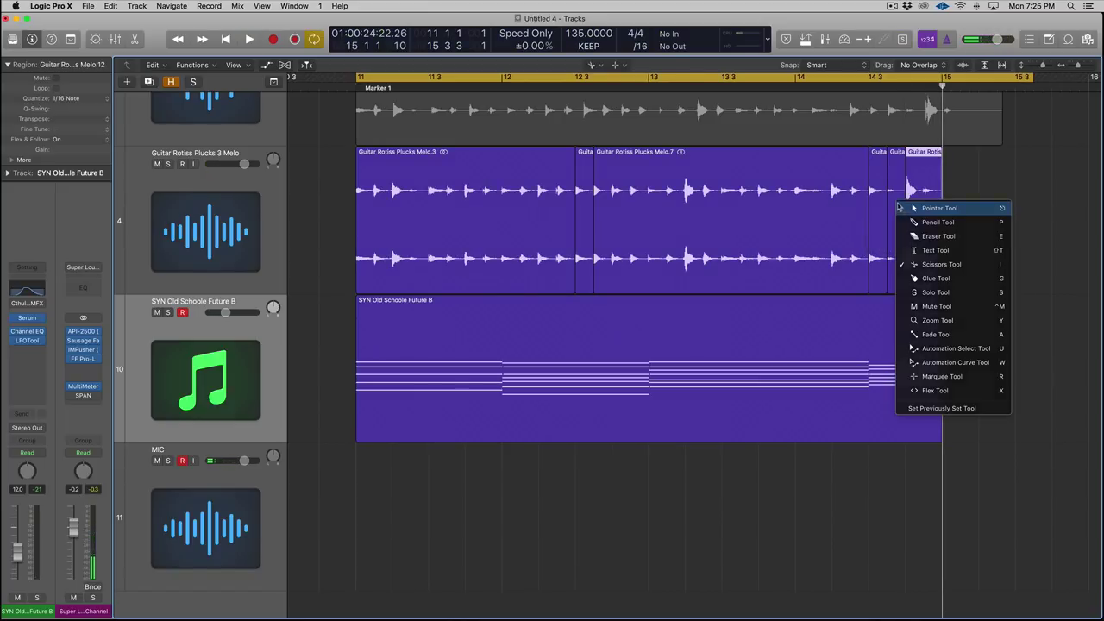
key("t")
- Solo the short guitar slice just before bar 14 beat 4 and audition it from bar 14 beat 3 with the cycle off
left_click(899, 207)
key("ctrl+s")
left_click(881, 78)
left_click(868, 85)
key("space")
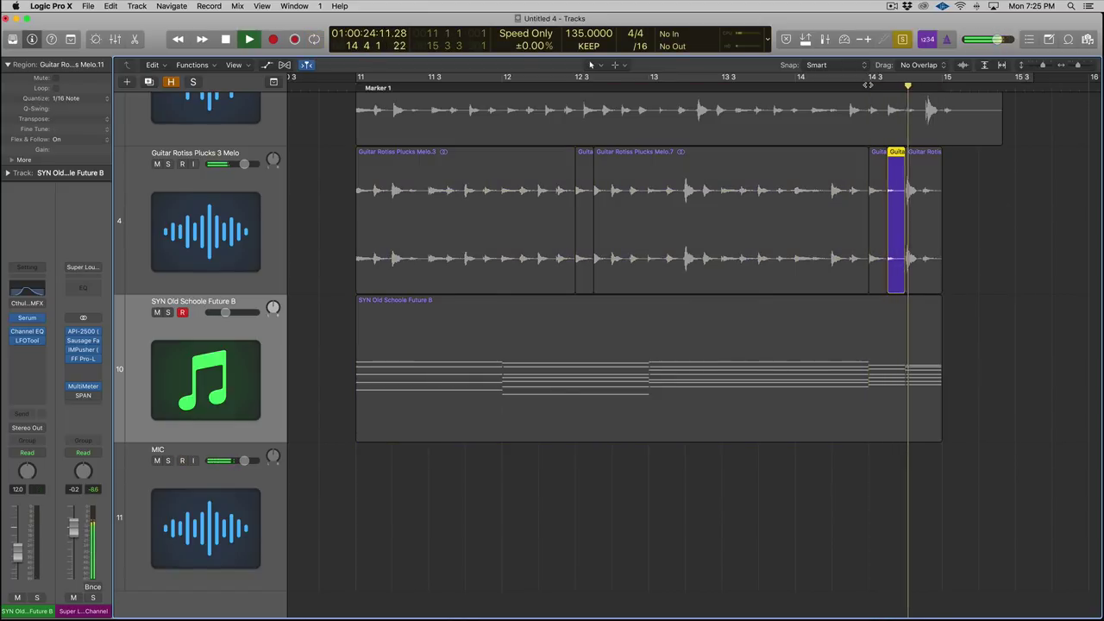
key("super+a")
key("space")
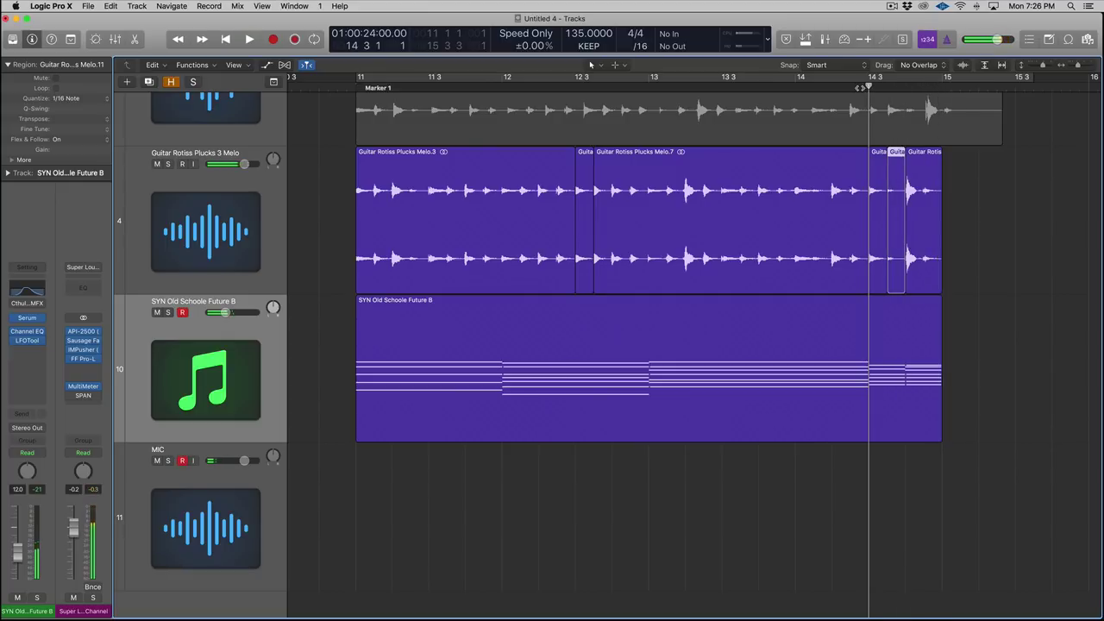
- Solo the last three guitar slices together and listen to them from bar 14 beat 3
left_click_drag(1004, 192, 884, 198)
key("ctrl+s")
key("space")
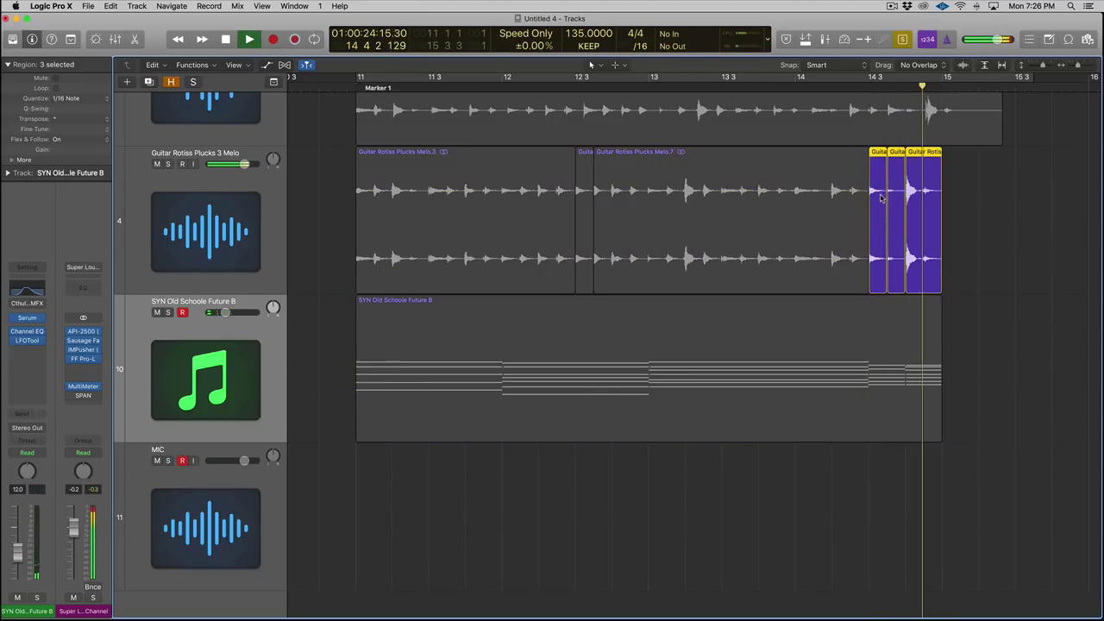
key("space")
left_click(1000, 189)
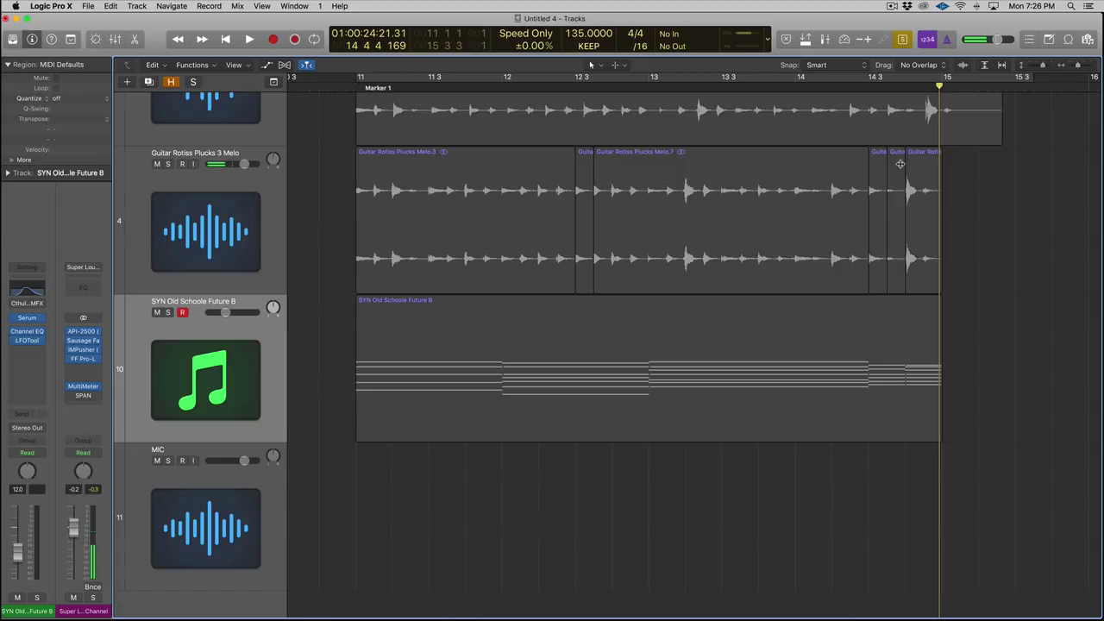
- Transpose the guitar slice just before bar 14 beat 4 by +2 and audition it with its two neighbouring slices from bar 14 beat 2
left_click(899, 163)
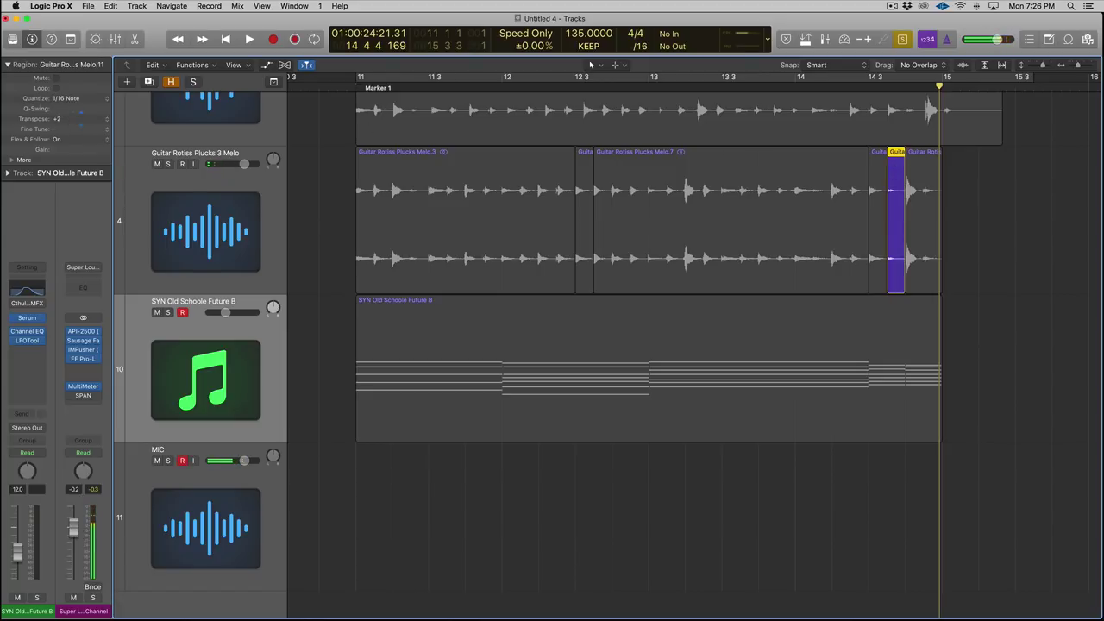
left_click(859, 85)
left_click(881, 170, "shift")
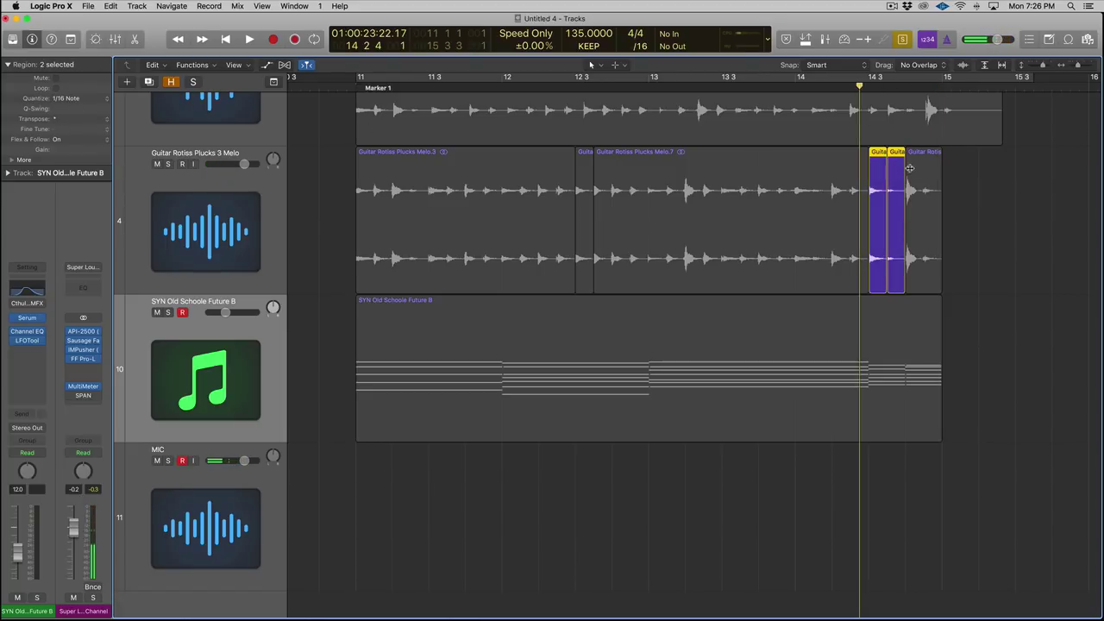
left_click(915, 172, "shift")
key("space")
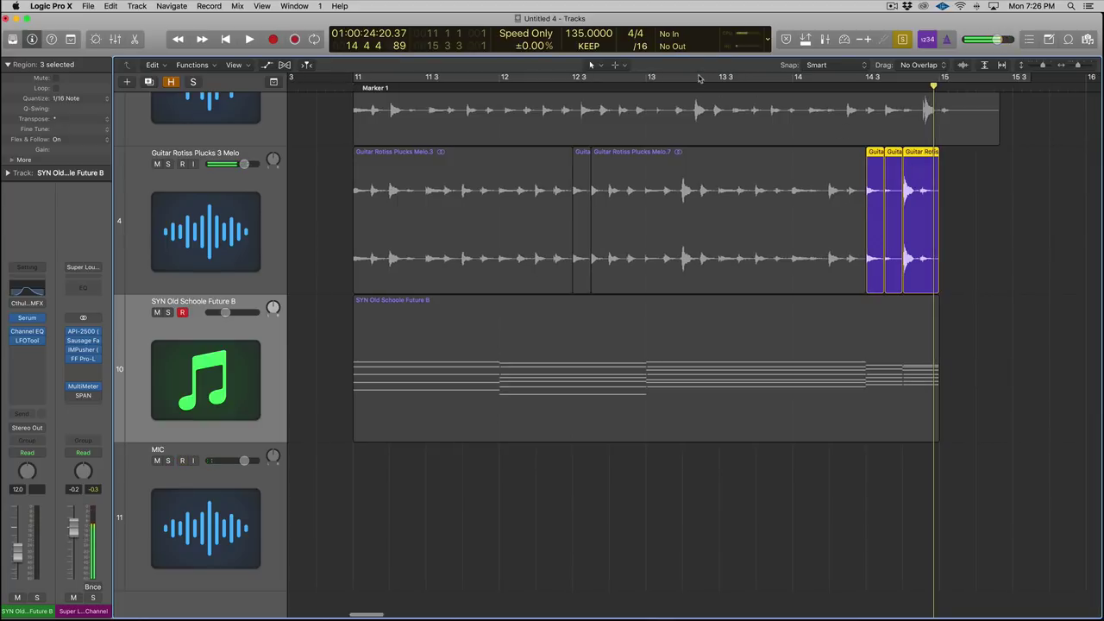
- Re-enable the cycle over bars 11 to 15 and record a bass part on the BS Reese Witherspoon track
left_click(699, 75)
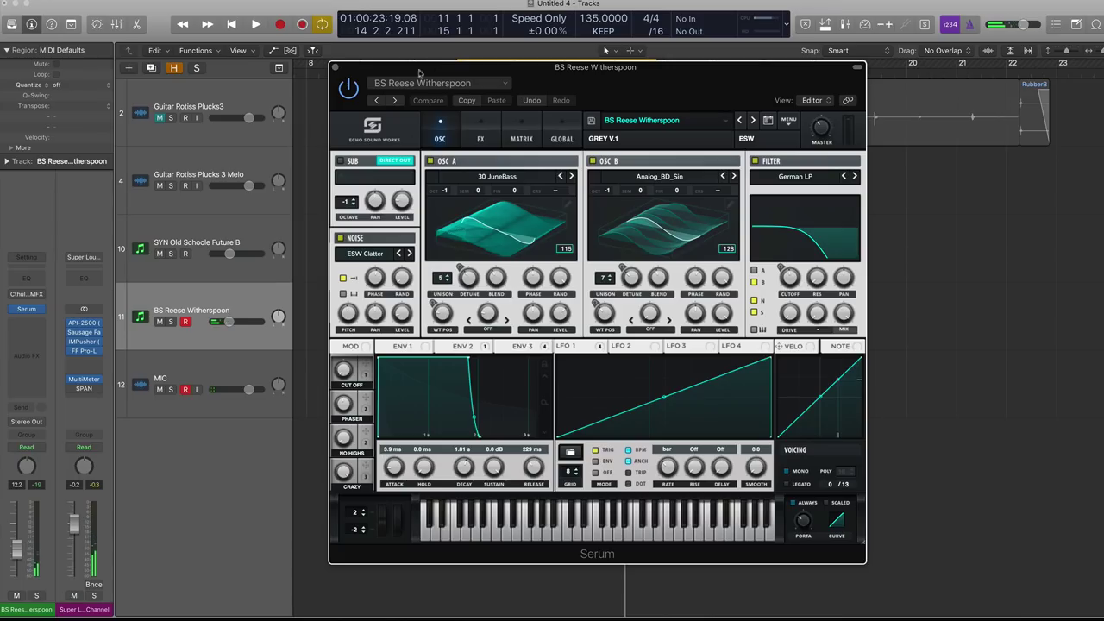
left_click(334, 66)
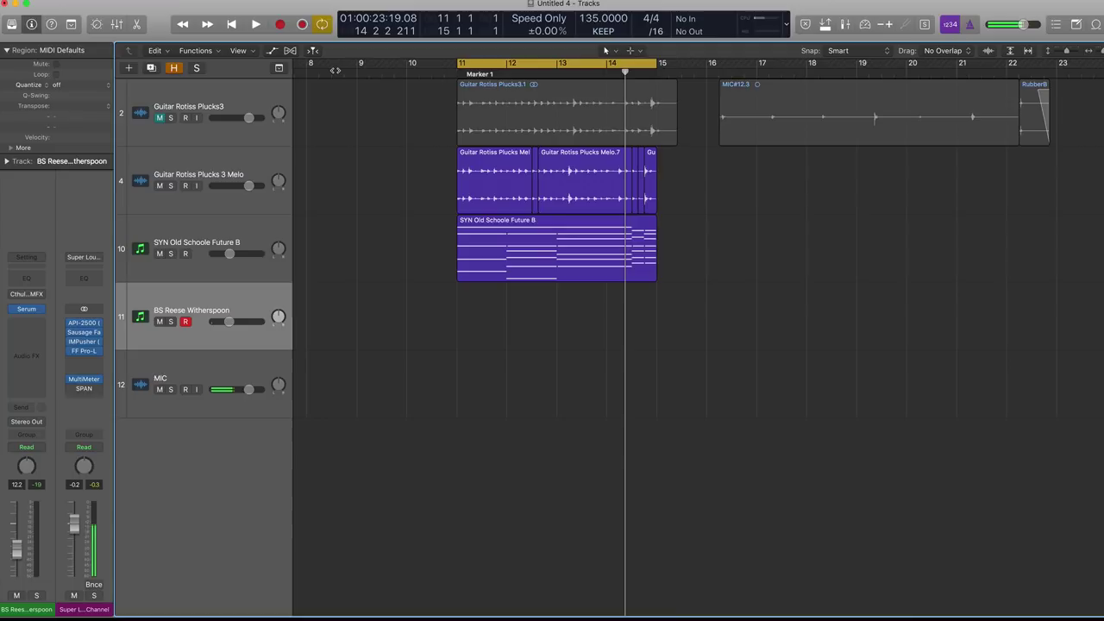
key("r")
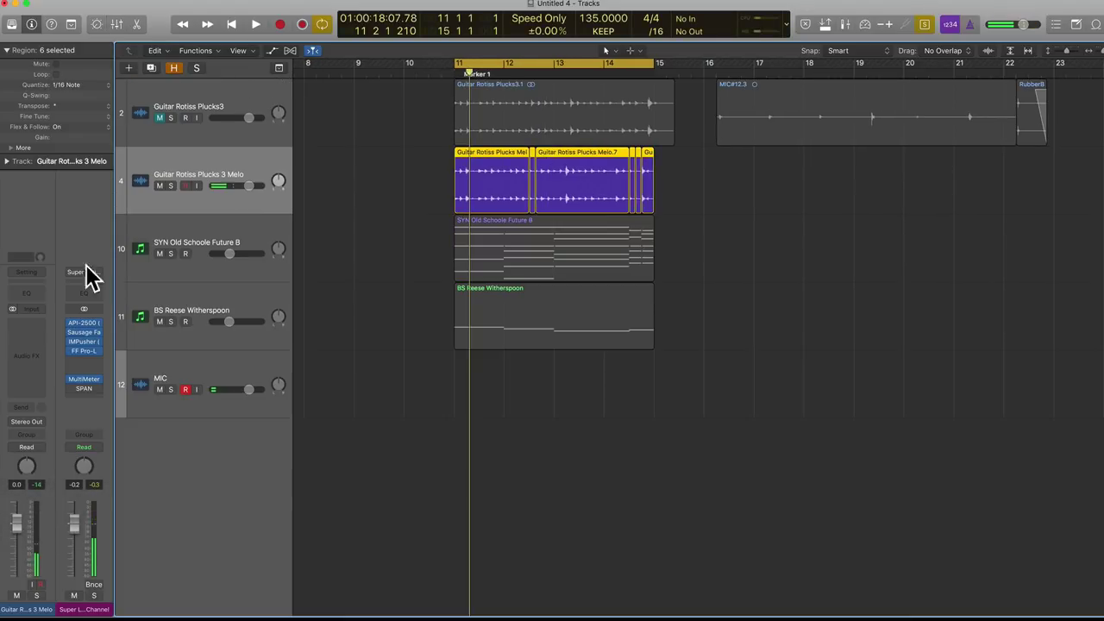
- Add a Channel EQ to the Guitar Rotiss Plucks 3 Melo track, cutting the lows and boosting the high shelf during playback
left_click(21, 289)
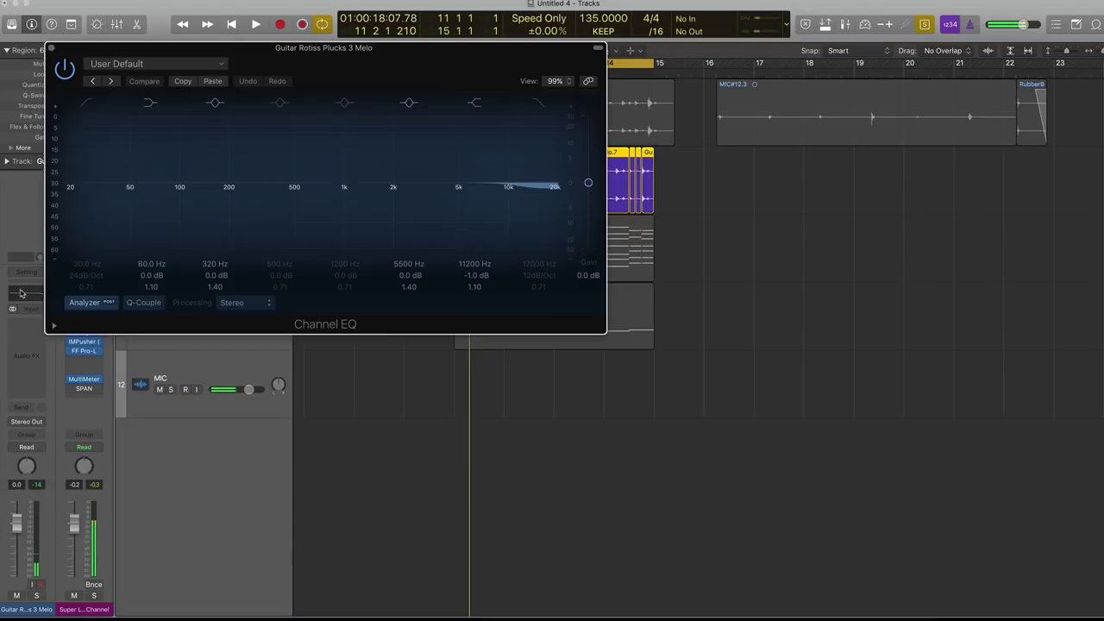
left_click_drag(170, 59, 728, 98)
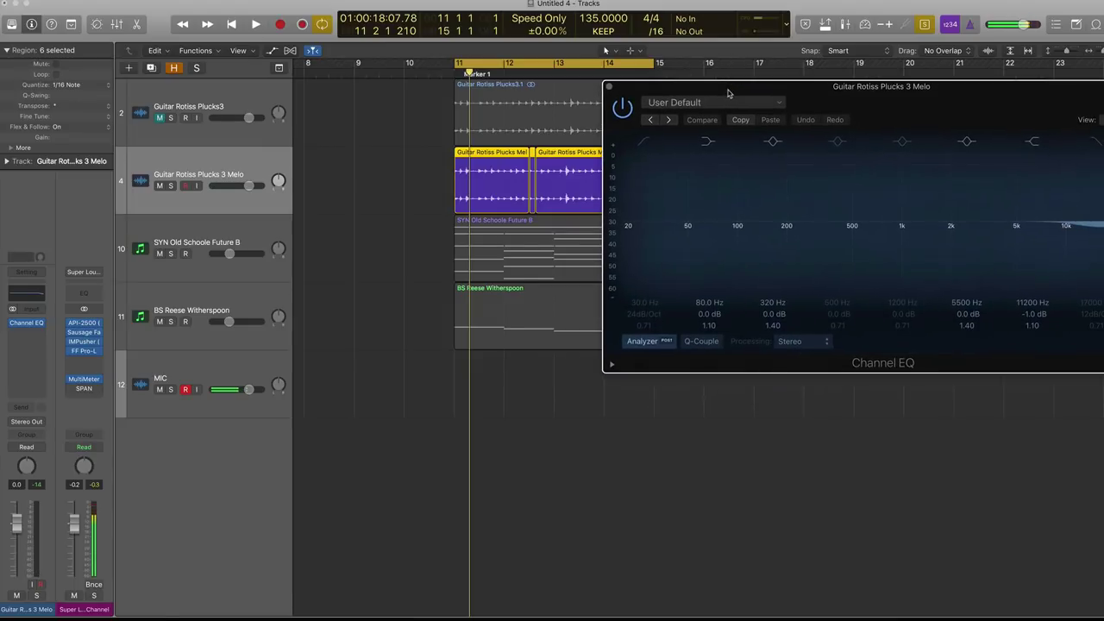
key("space")
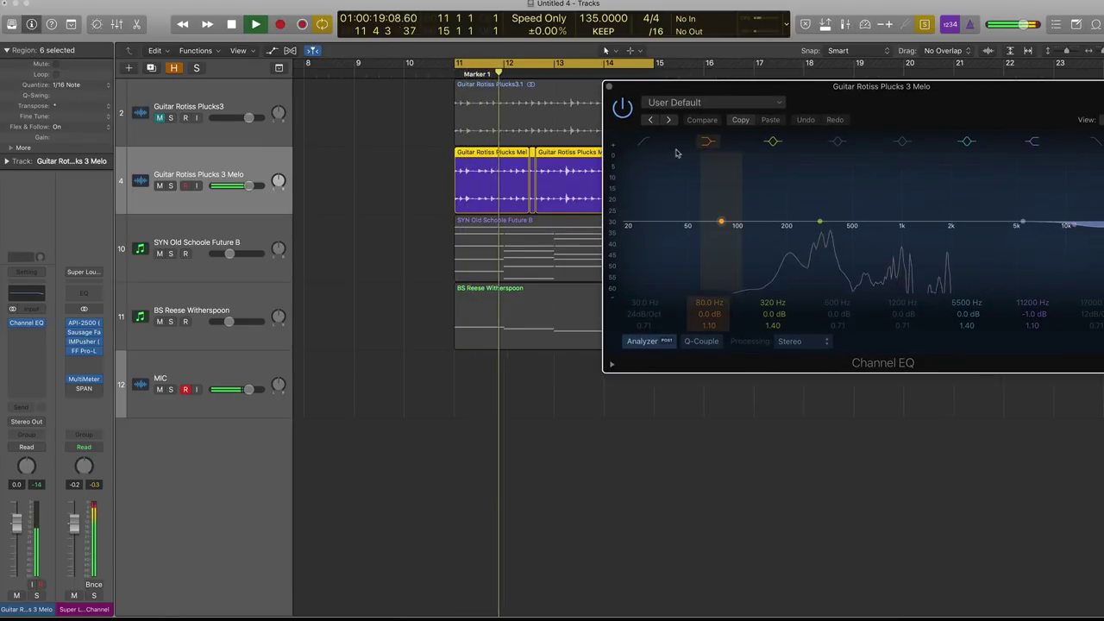
left_click(658, 234)
left_click_drag(659, 234, 775, 241)
left_click_drag(1066, 226, 1027, 215)
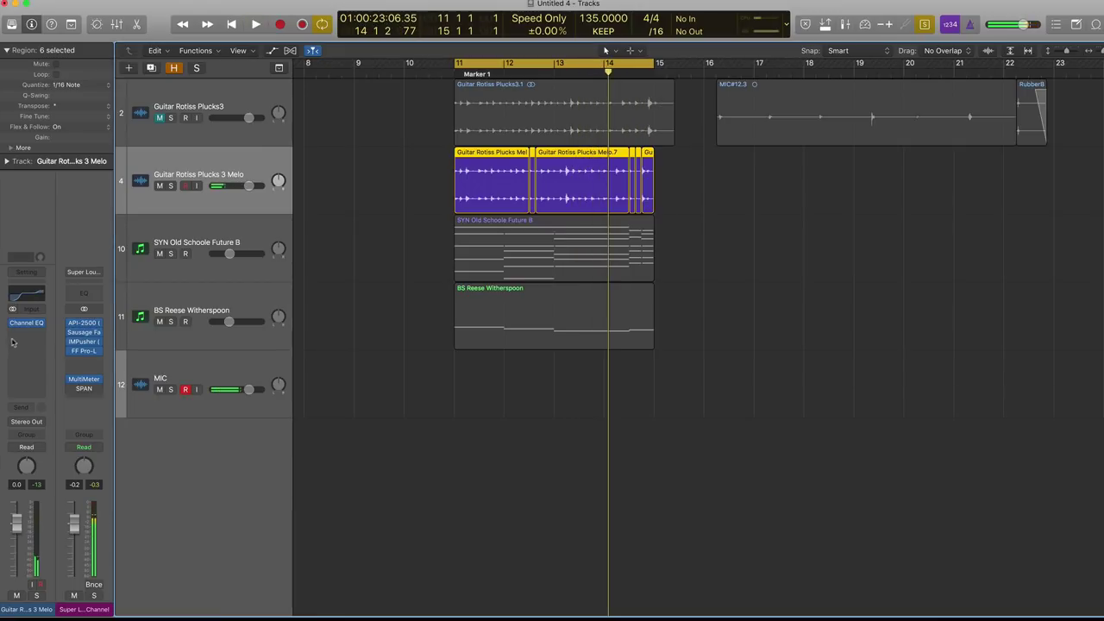
- Insert the Soundtoys Decapitator below the Channel EQ on the guitar Melo track
left_click(17, 336)
mouse_move(79, 570)
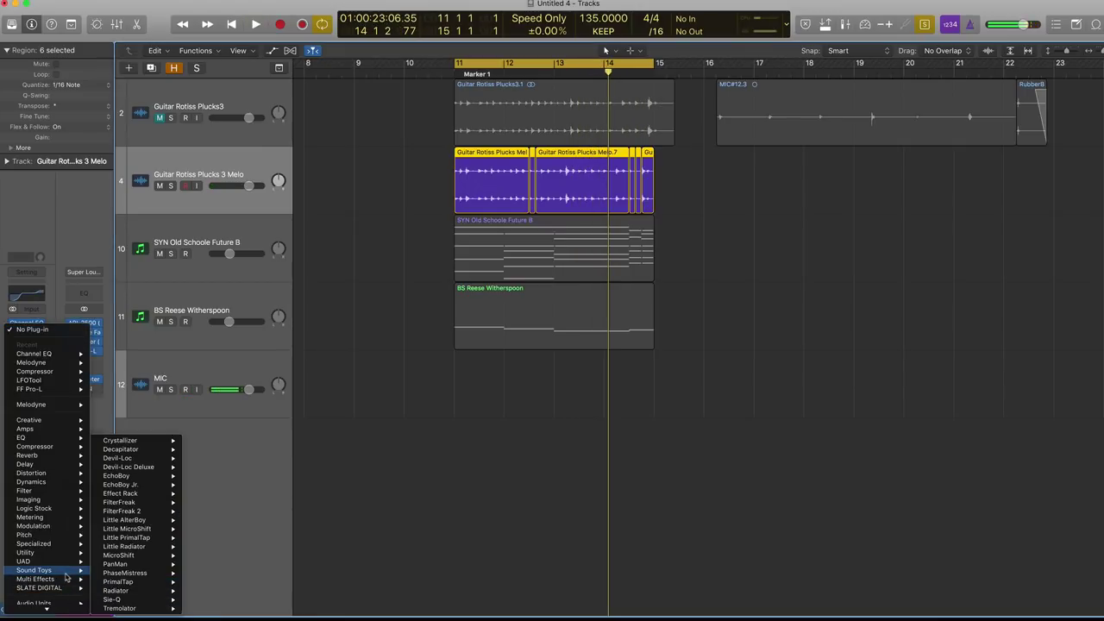
mouse_move(167, 452)
left_click(207, 453)
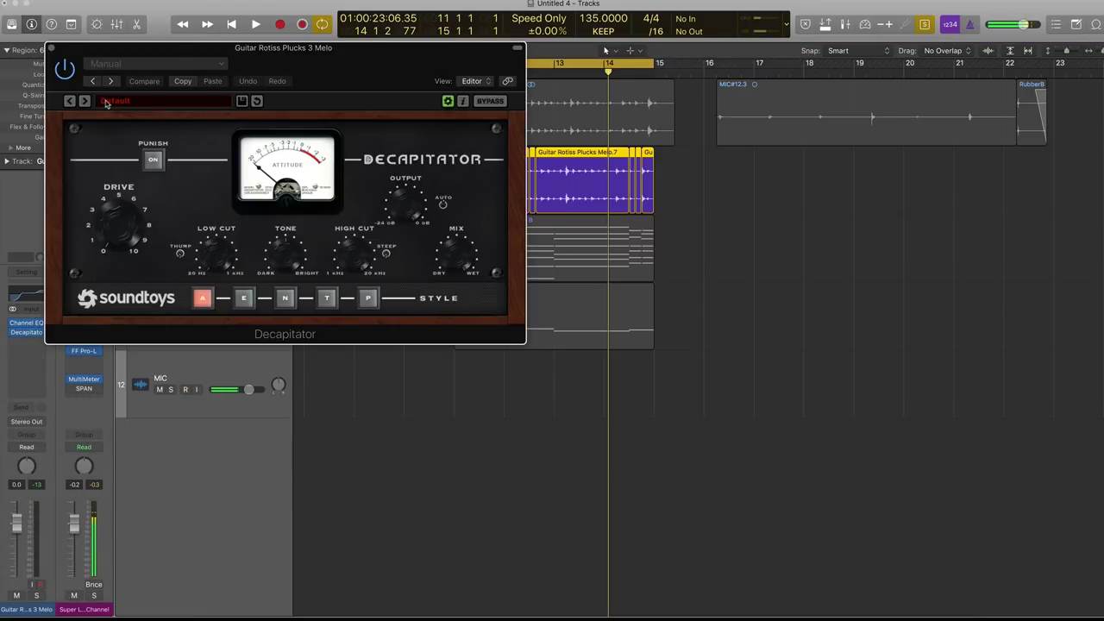
- Browse the Decapitator presets to DrumFattener 1 and play the guitar through it
left_click(84, 101)
left_click(83, 101)
left_click(84, 101)
left_click(84, 101)
left_click(84, 100)
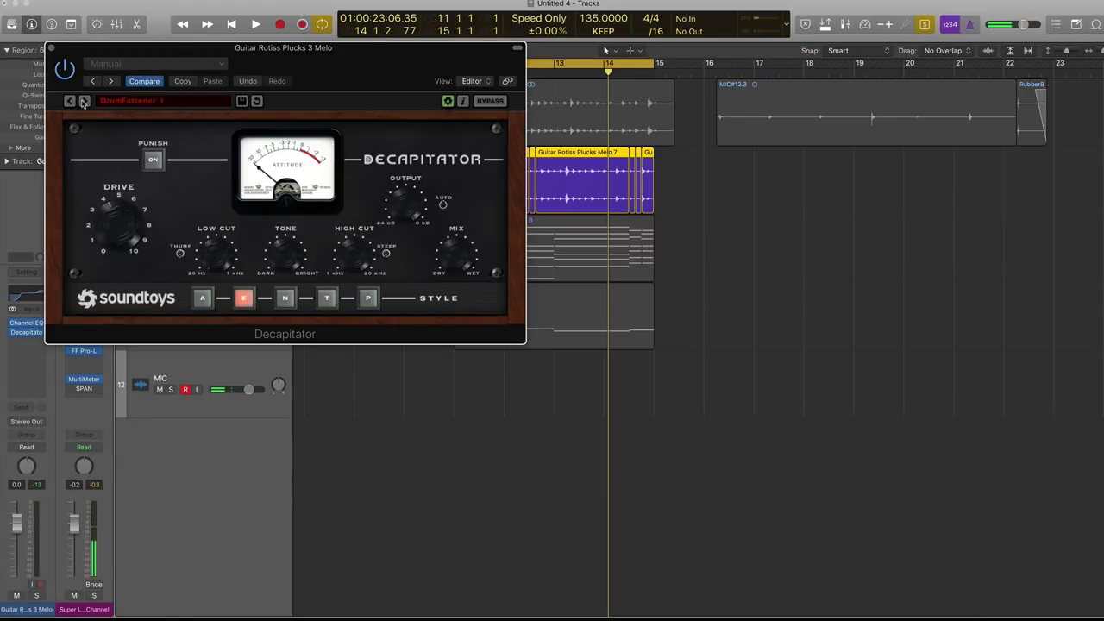
left_click(83, 101)
left_click(71, 101)
key("space")
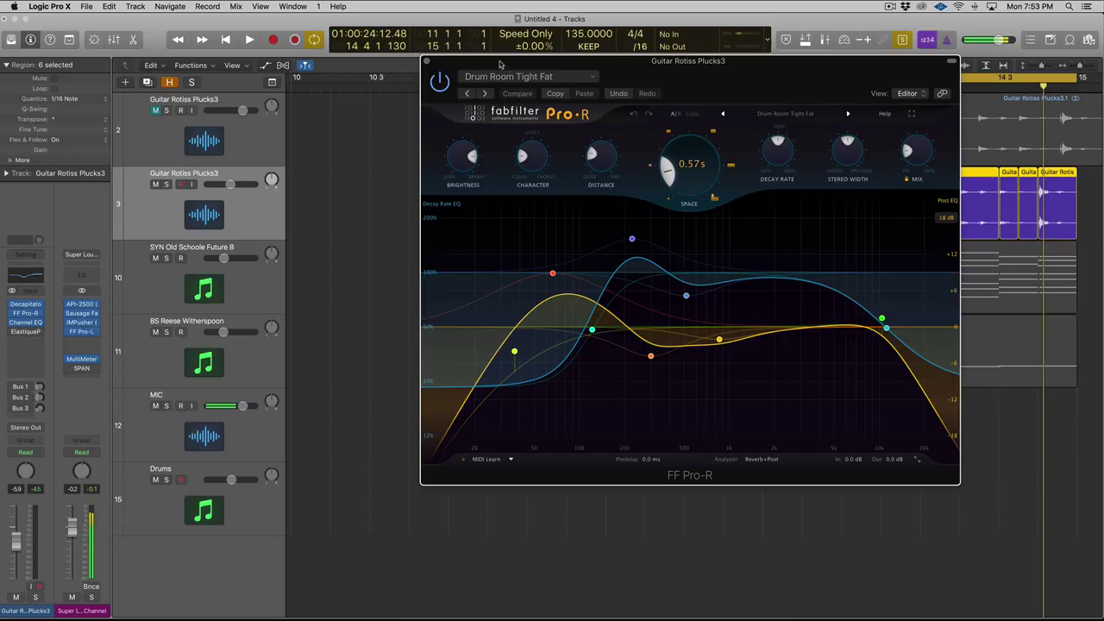
- Compare the soloed guitar with Pro-R's Drum Room Tight Fat reverb bypassed and active, and close the plug-in
left_click_drag(500, 58, 556, 223)
key("space")
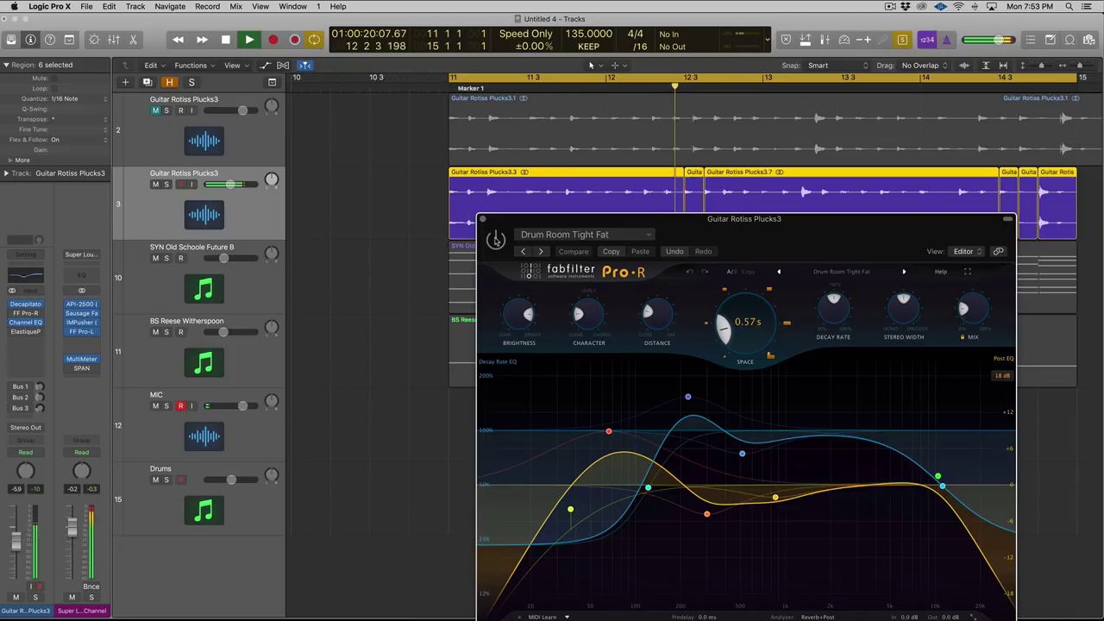
key("space")
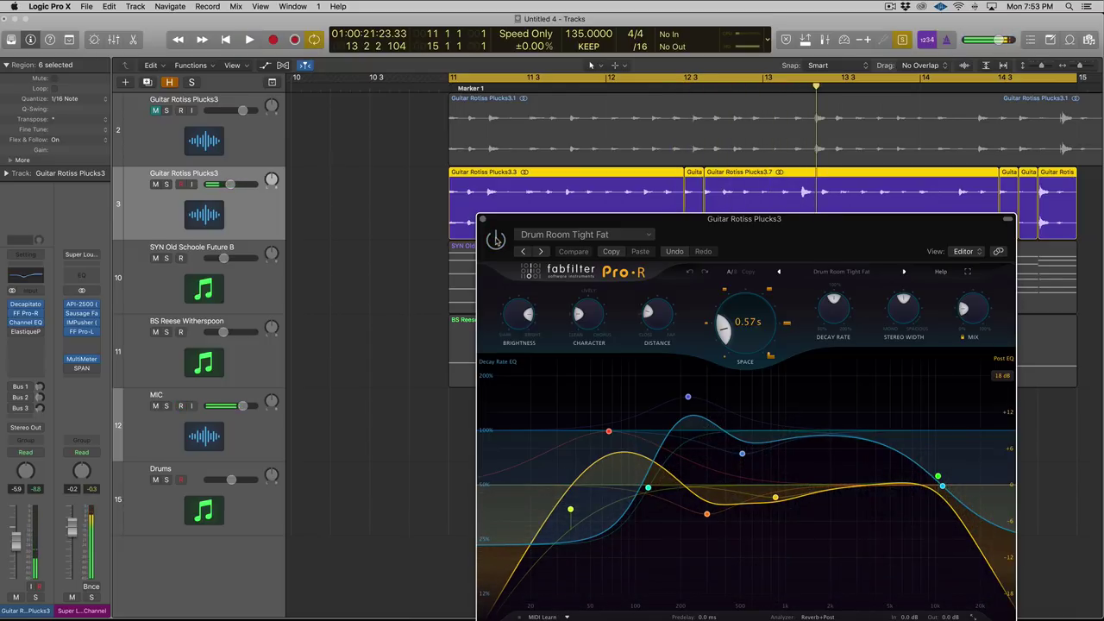
key("space")
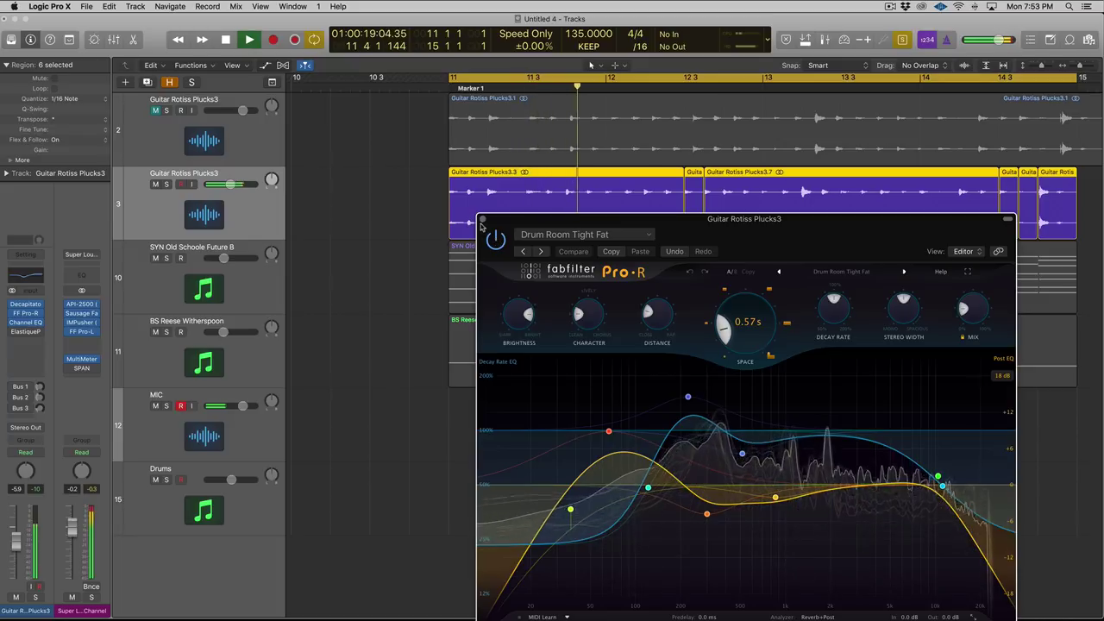
key("space")
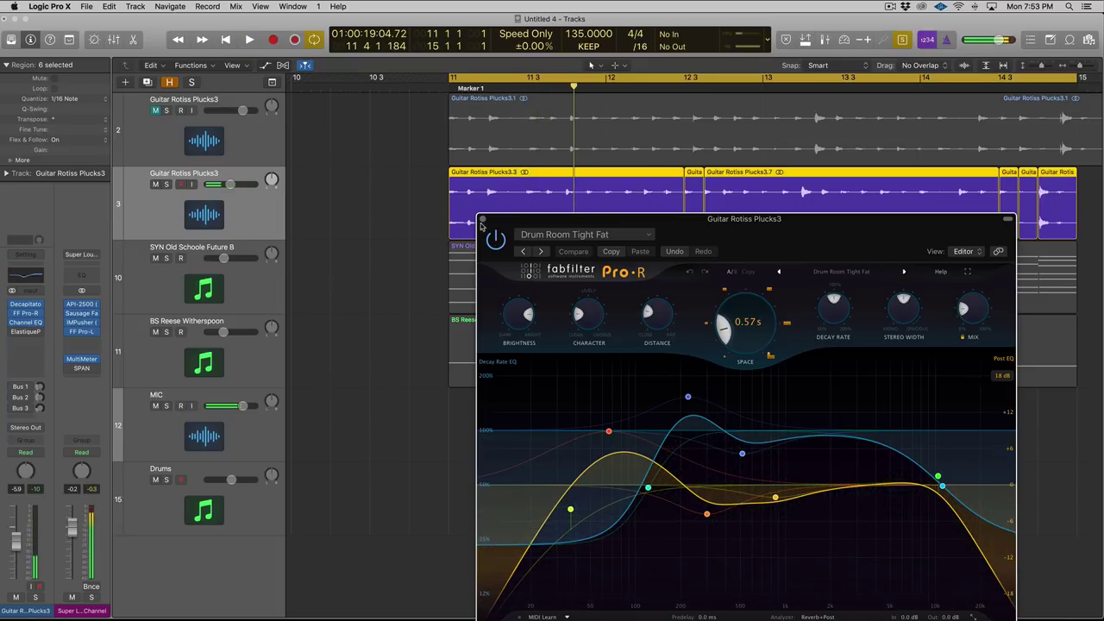
left_click(482, 221)
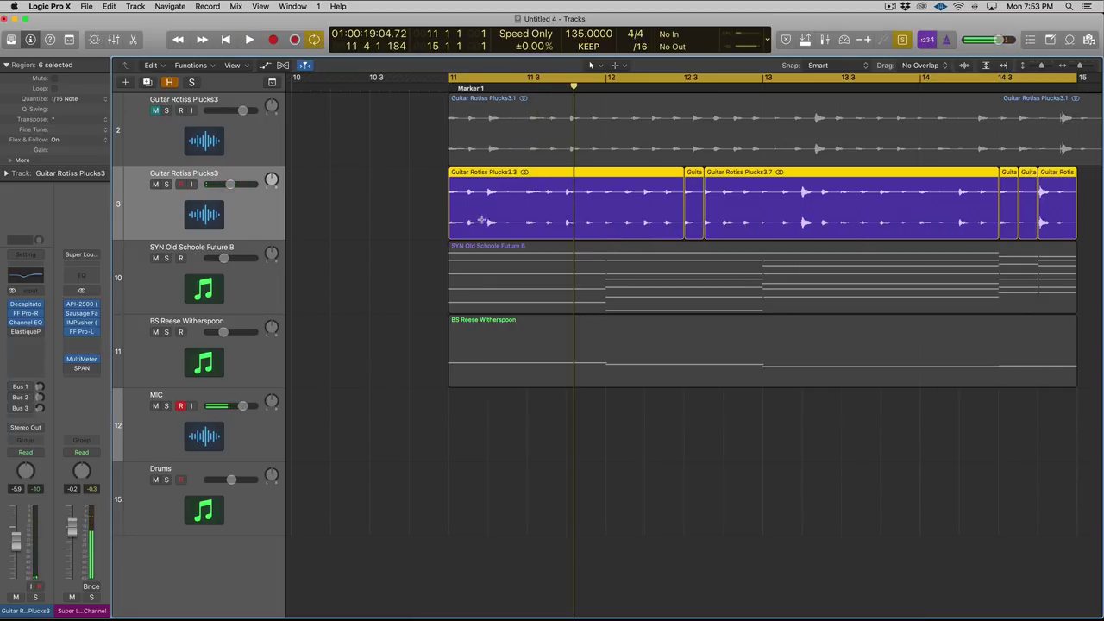
- Enable the guitar track's Bus 1 and Bus 2 sends and audition them with the Pro-R reverb on Aux 2 open
left_click(27, 387)
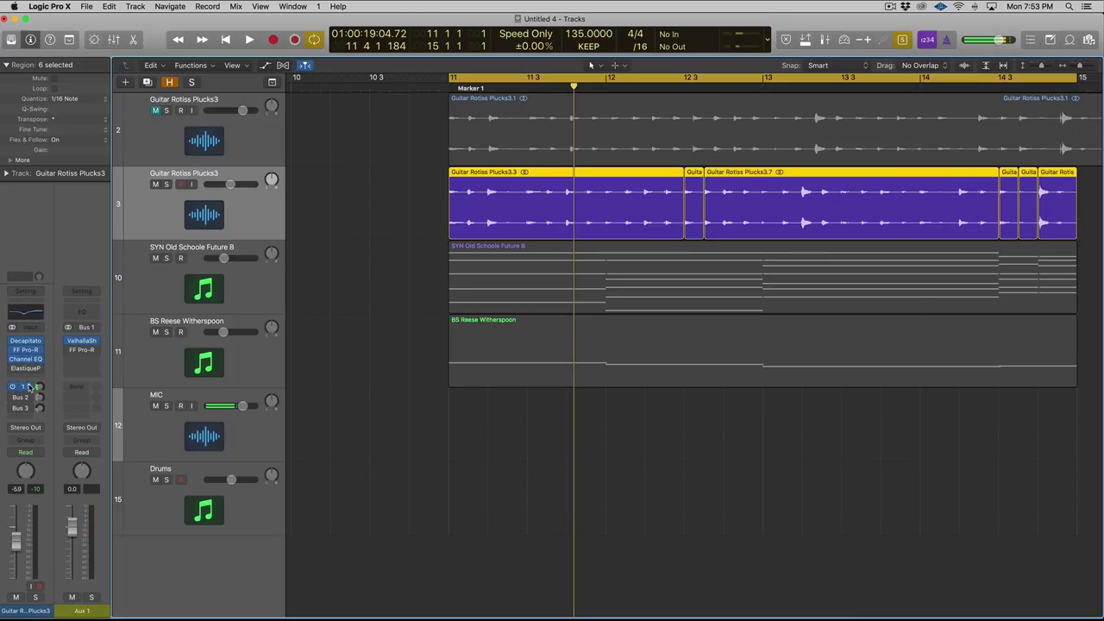
left_click(15, 396)
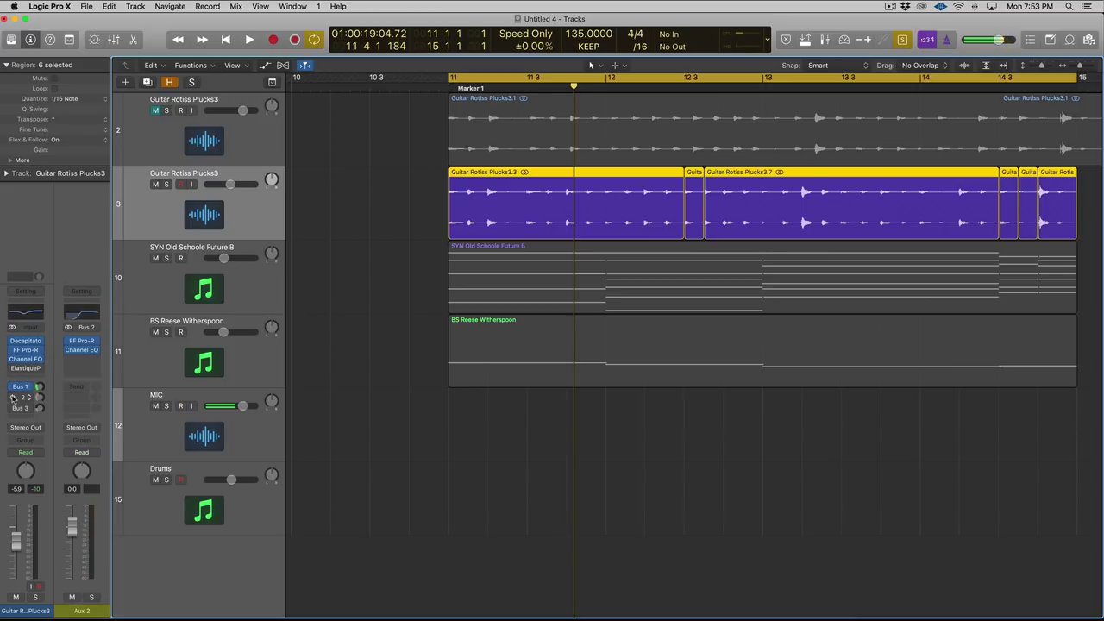
left_click(81, 343)
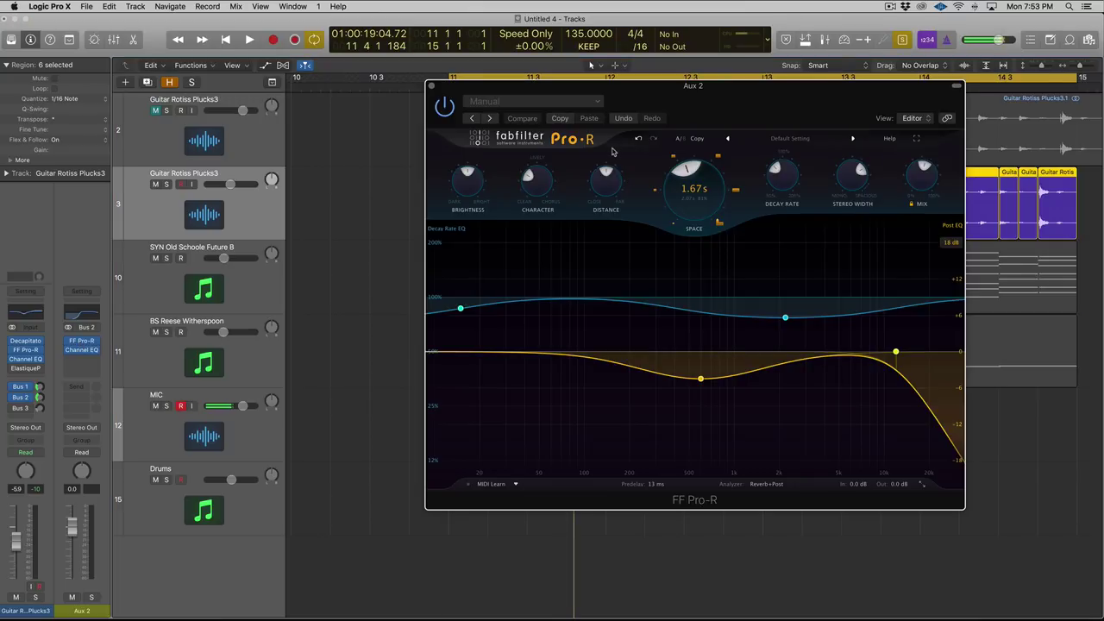
key("space")
key("space")
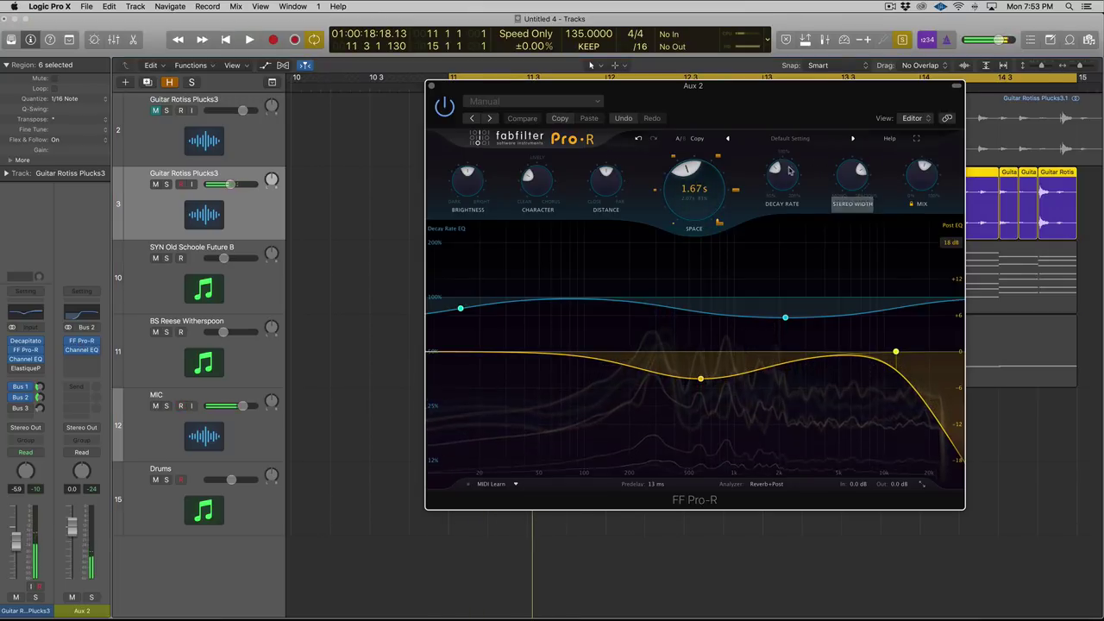
- Solo Aux 2 to hear its reverb return on its own, and close the Pro-R window
left_click(91, 597)
key("space")
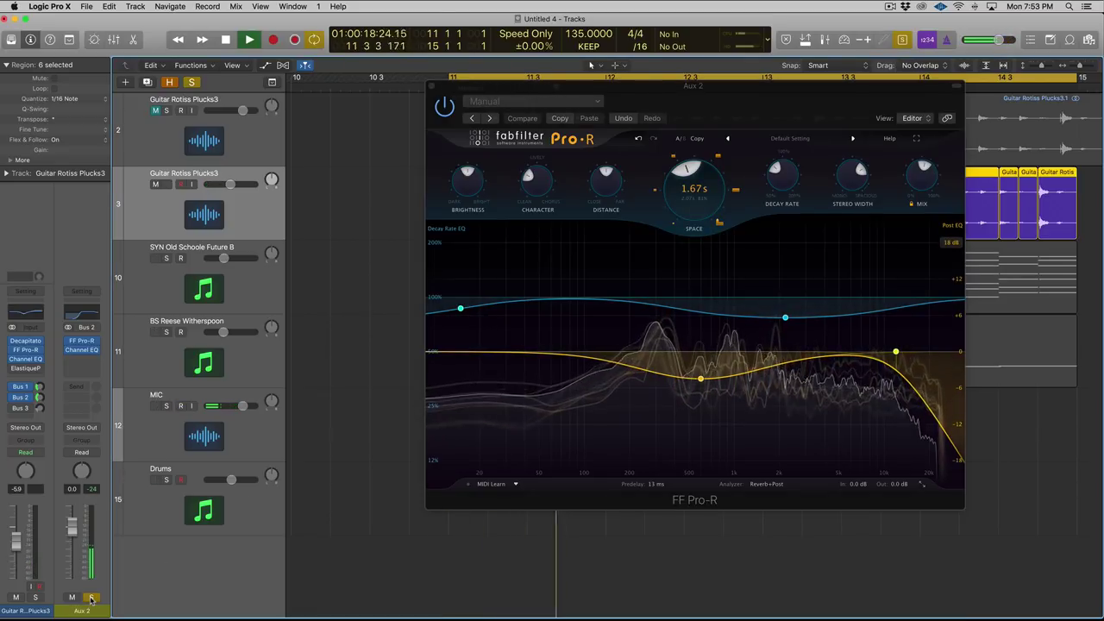
key("space")
left_click(432, 87)
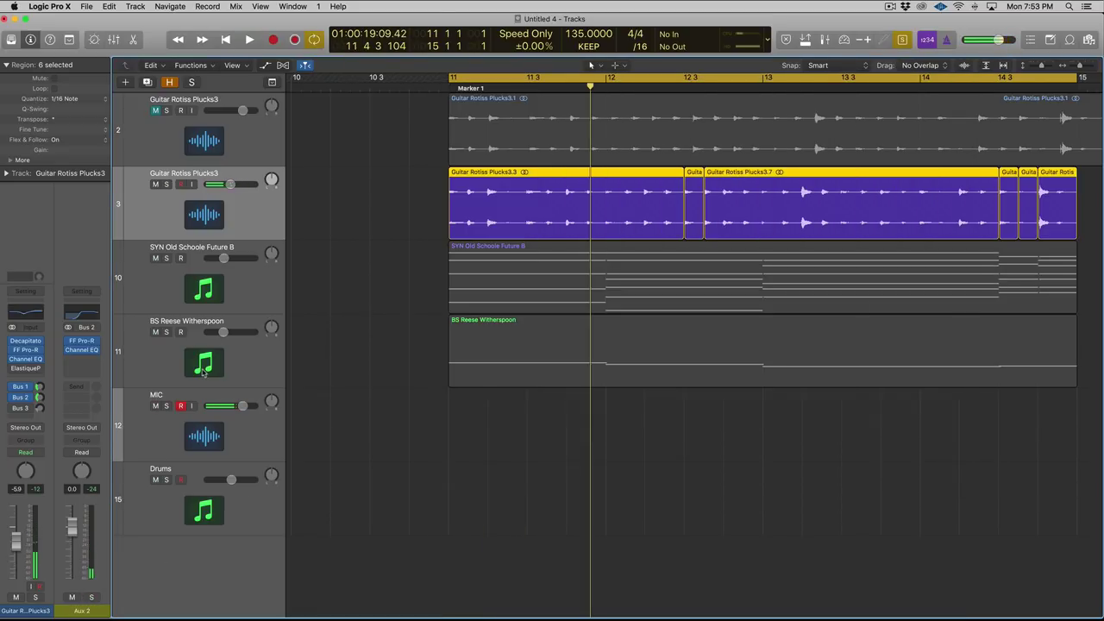
- Turn off region solo, enable the guitar's Bus 3 send and raise its level while playing with Aux 3's Replika delay open
key("ctrl+s")
left_click(27, 411)
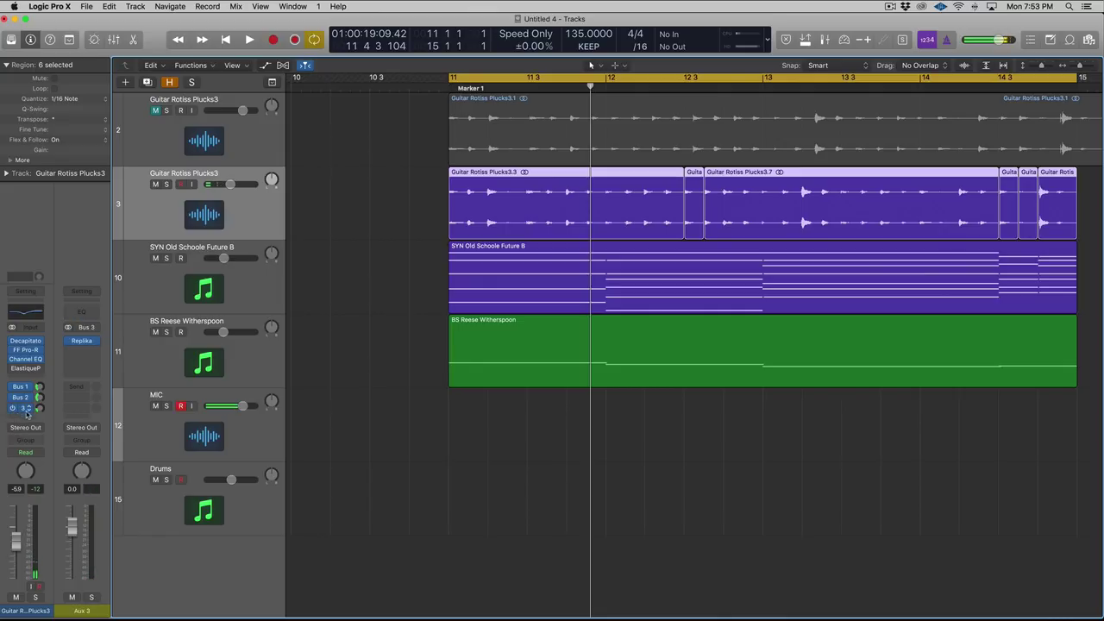
double_click(83, 342)
key("space")
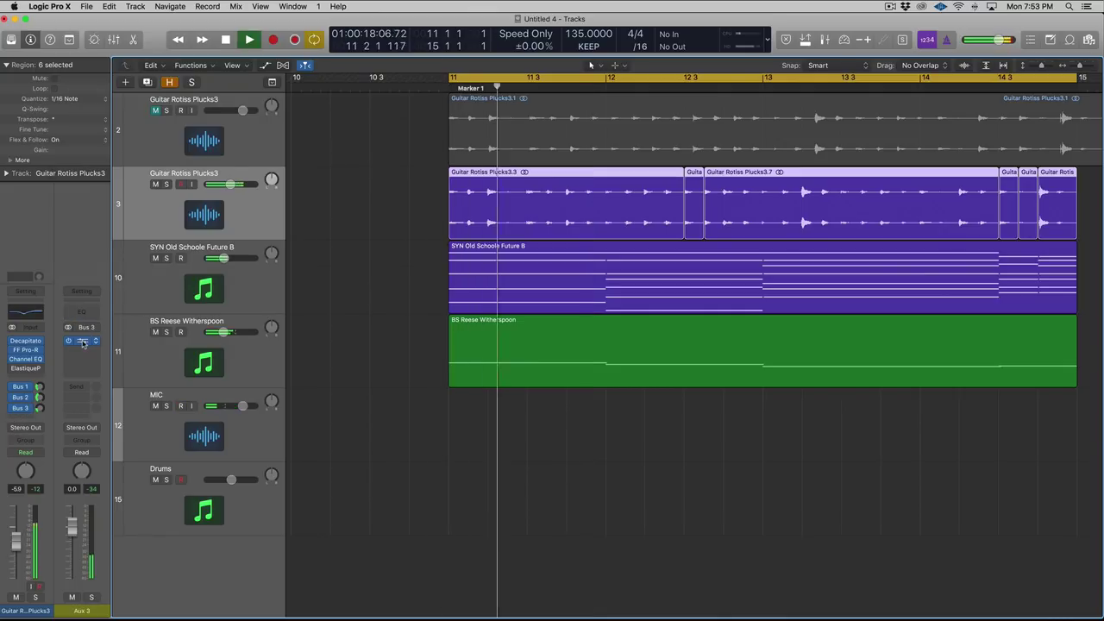
left_click(83, 343)
left_click_drag(40, 408, 35, 264)
key("space")
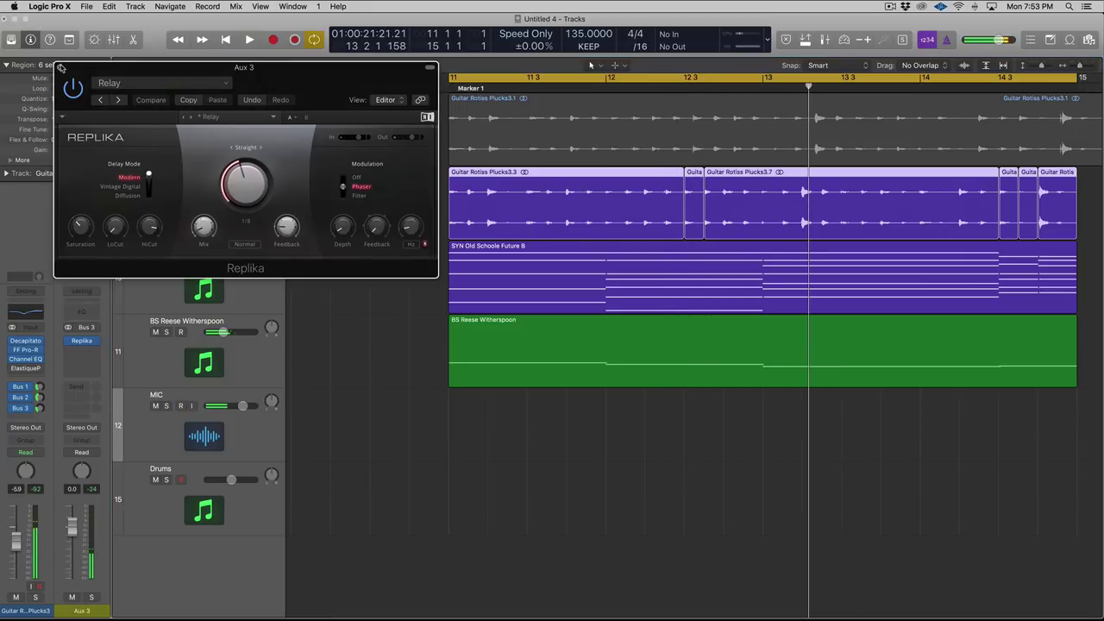
- Close the Aux 3 Replika window, select the first chopped guitar region and open the guitar track's ElastiquePitchV2 plug-in
left_click(60, 67)
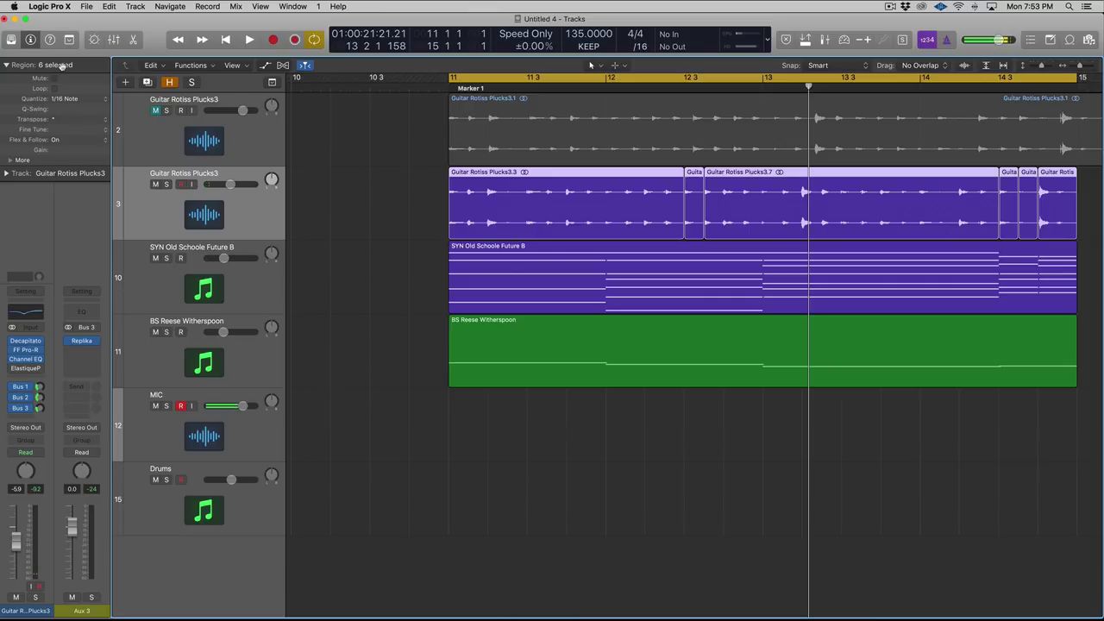
left_click(442, 198)
left_click(566, 177)
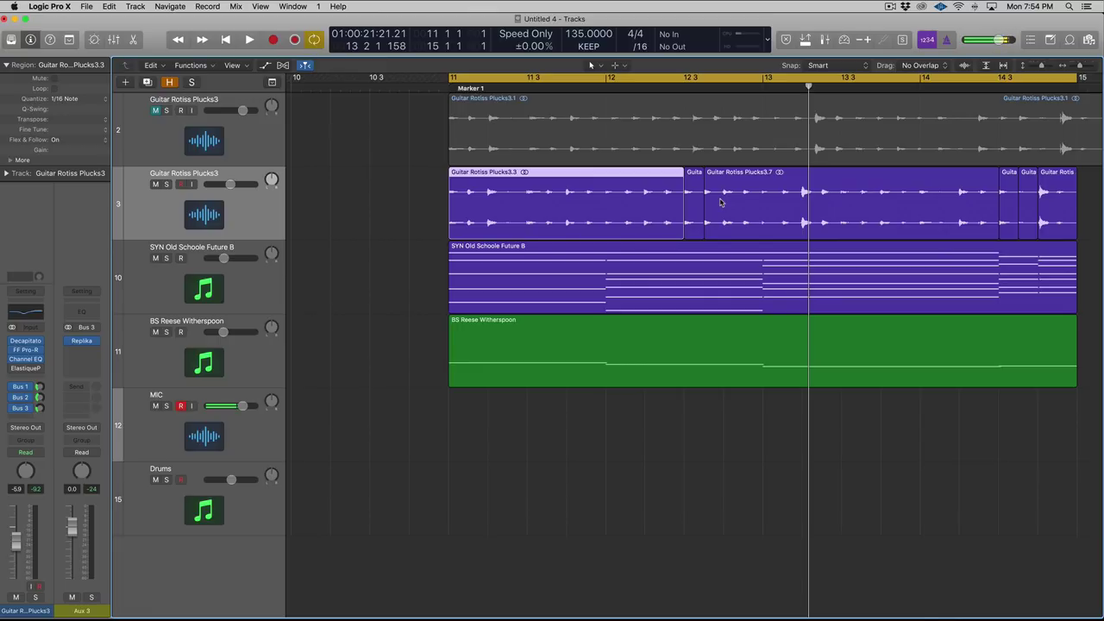
scroll(645, 219, "right", 2)
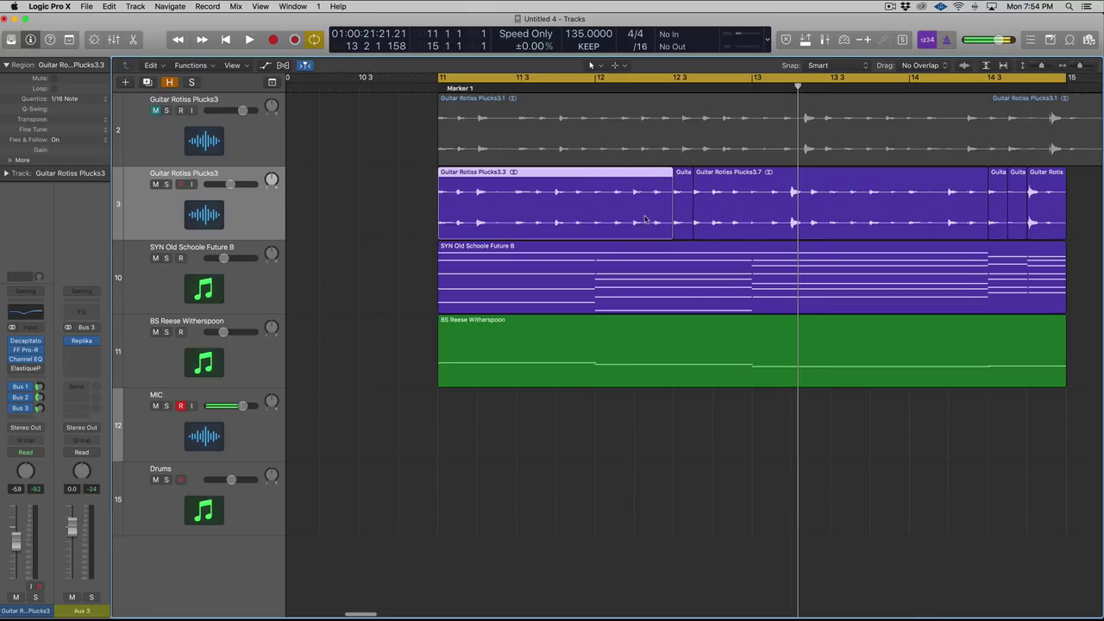
left_click(13, 370)
left_click(24, 368)
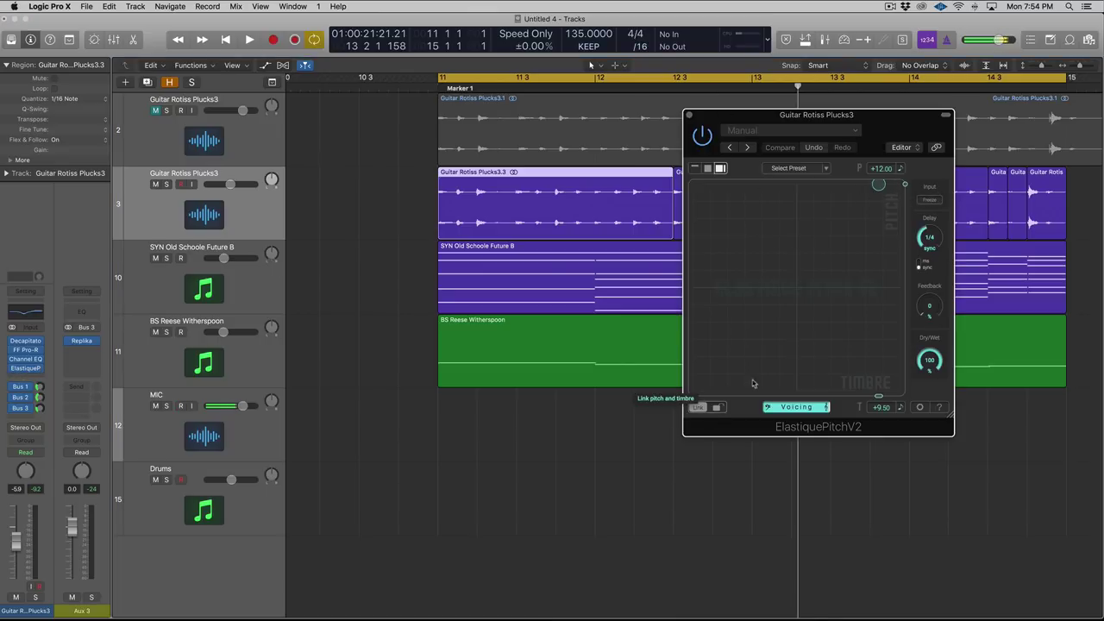
- Toggle ElastiquePitchV2's pitch and timbre link and bring the control point down near the centre of the grid
left_click(771, 135)
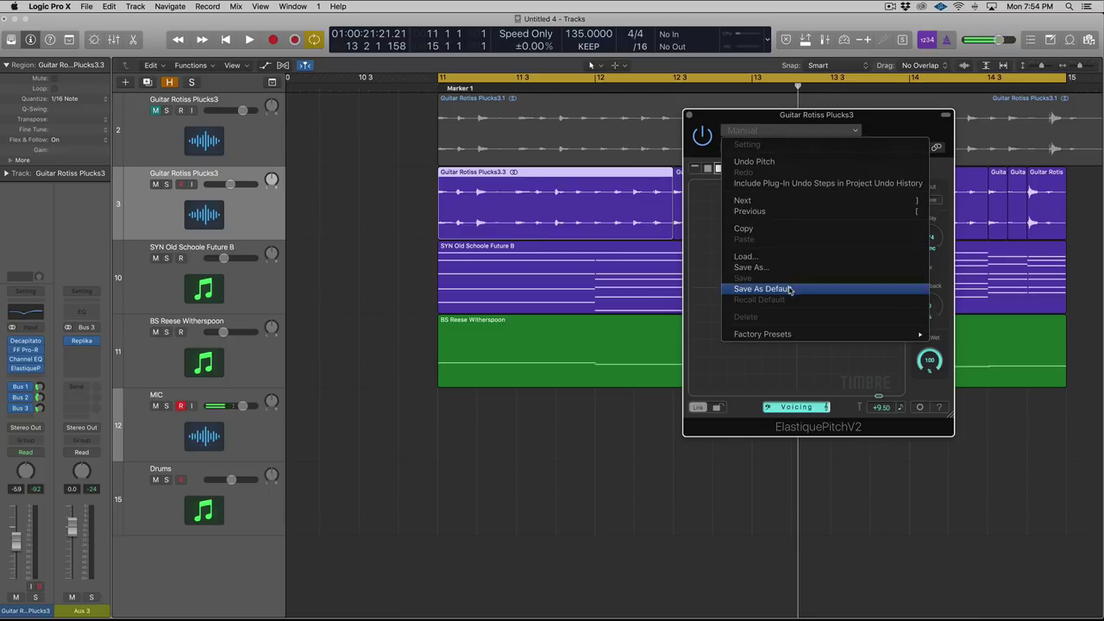
left_click(709, 249)
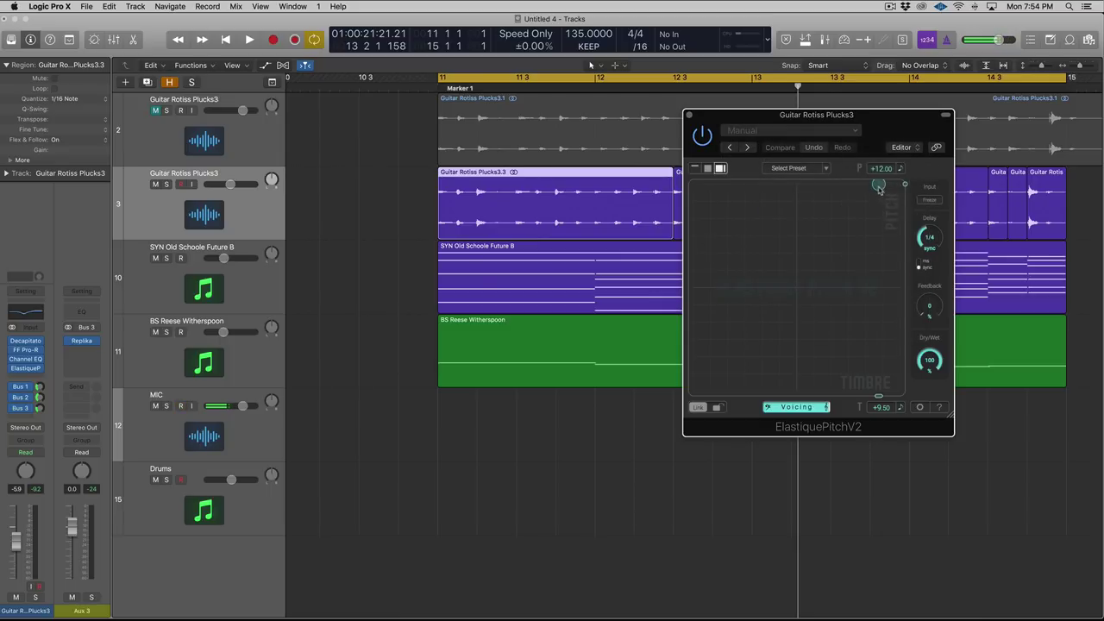
left_click_drag(880, 189, 800, 293)
left_click(716, 408)
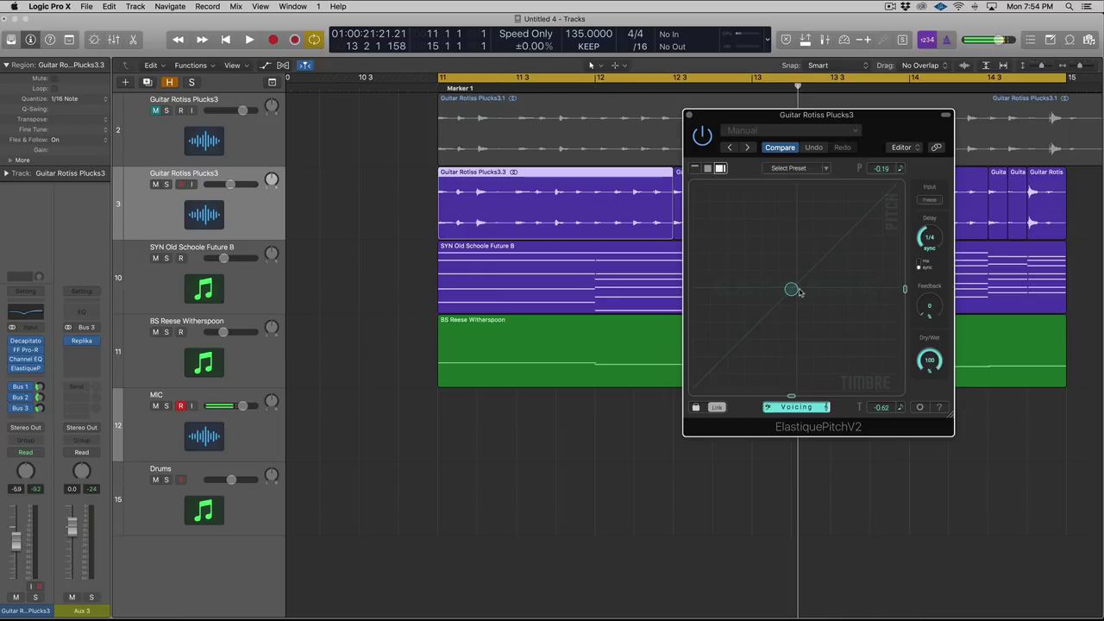
left_click_drag(798, 291, 802, 289)
- Solo all the chopped guitar regions and sweep the pitch and timbre point up to the grid's upper edge during playback, toggling the link again
key("shift+f")
key("ctrl+s")
left_click(795, 284)
key("space")
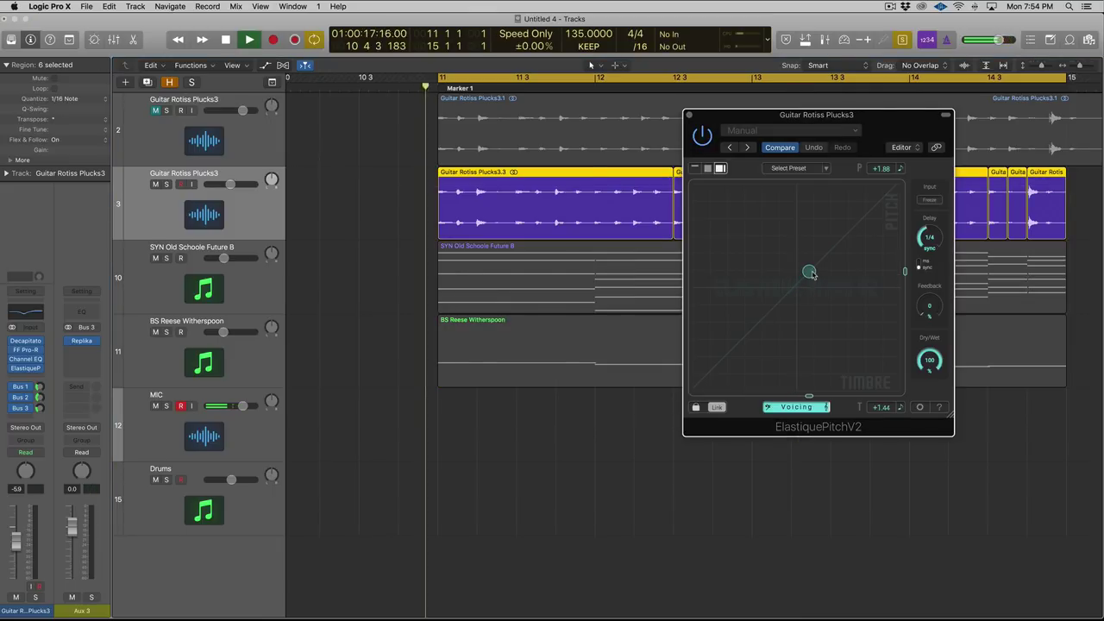
left_click_drag(795, 283, 870, 181)
left_click(717, 407)
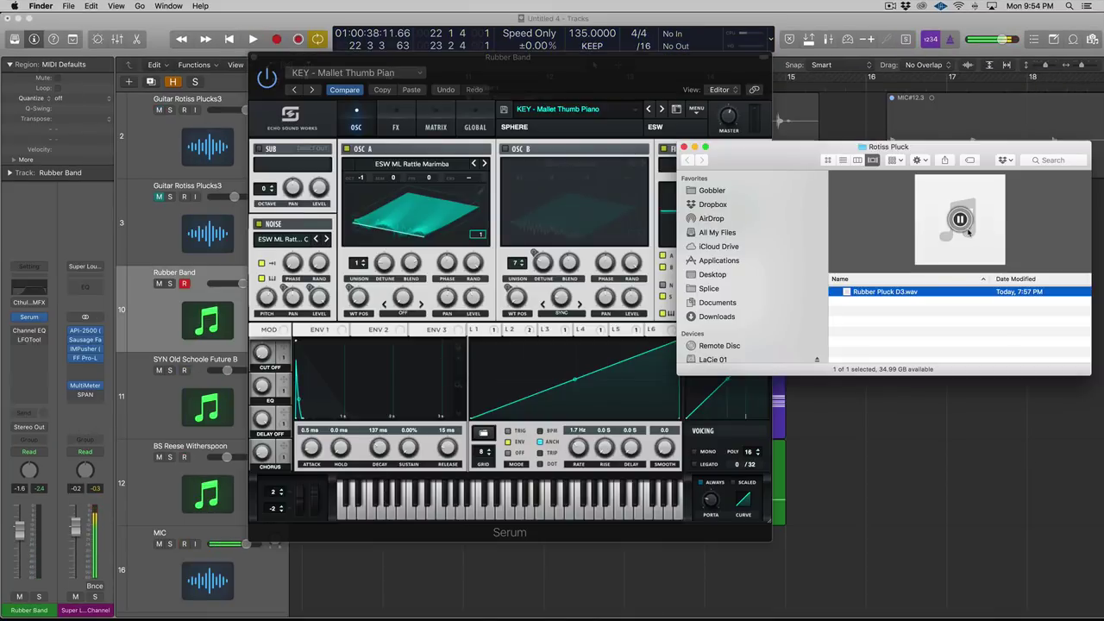
- Preview the Rubber Pluck D3.wav sample from the Rotiss Pluck folder in Finder
left_click(923, 304)
left_click(914, 291)
left_click(960, 219)
left_click(863, 307)
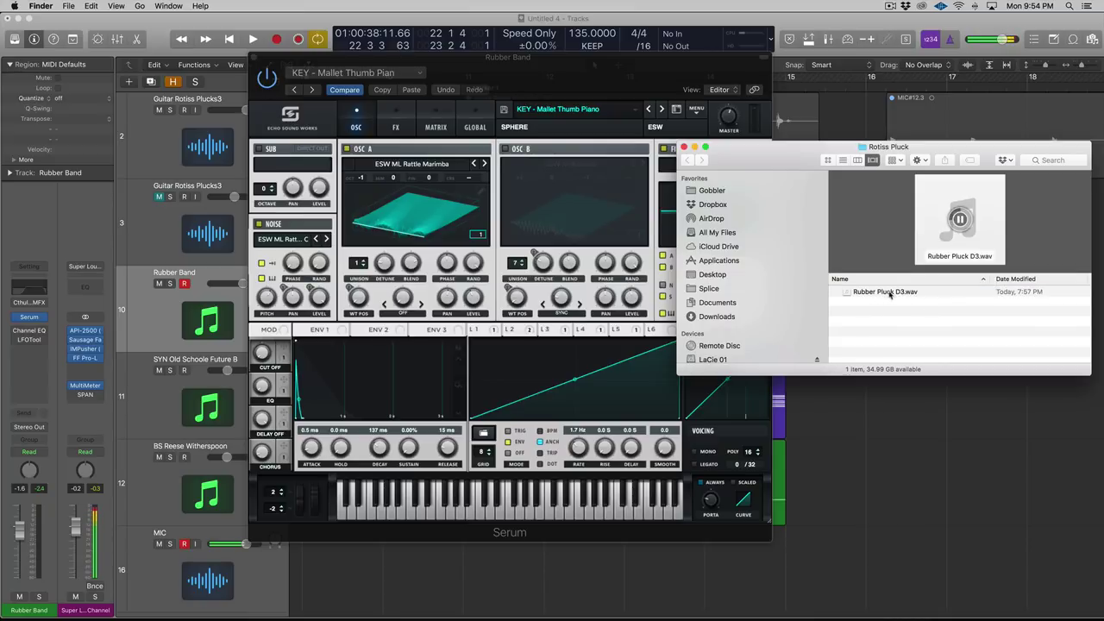
left_click(890, 293)
left_click(963, 223)
left_click(960, 219)
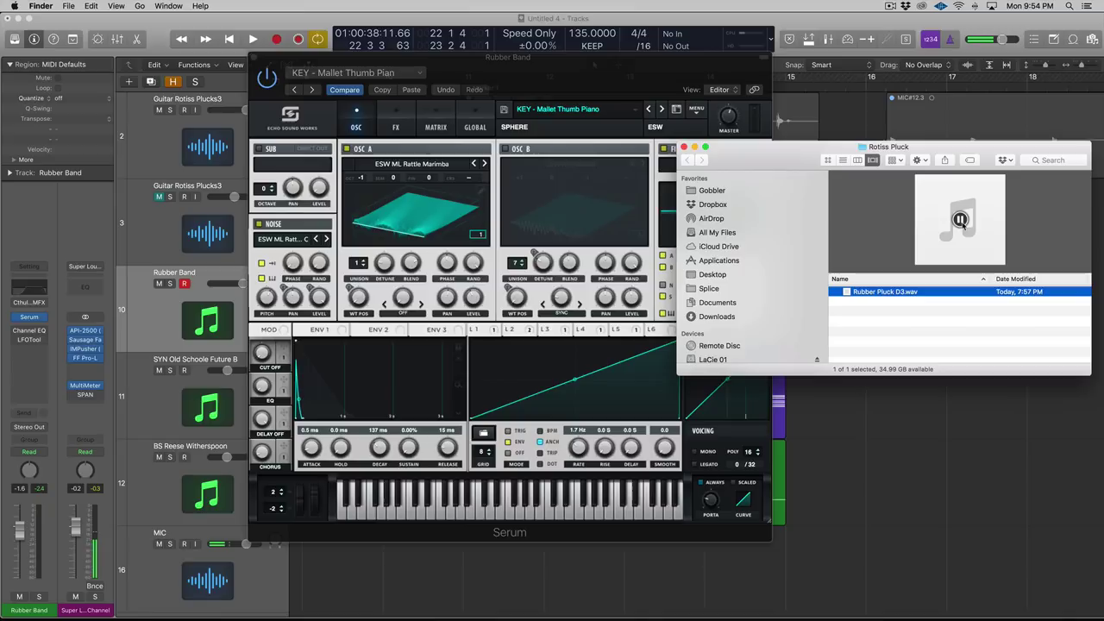
- Load Rubber Pluck D3.wav as the noise sample in Serum and toggle Oscillator A
left_click_drag(906, 295, 293, 244)
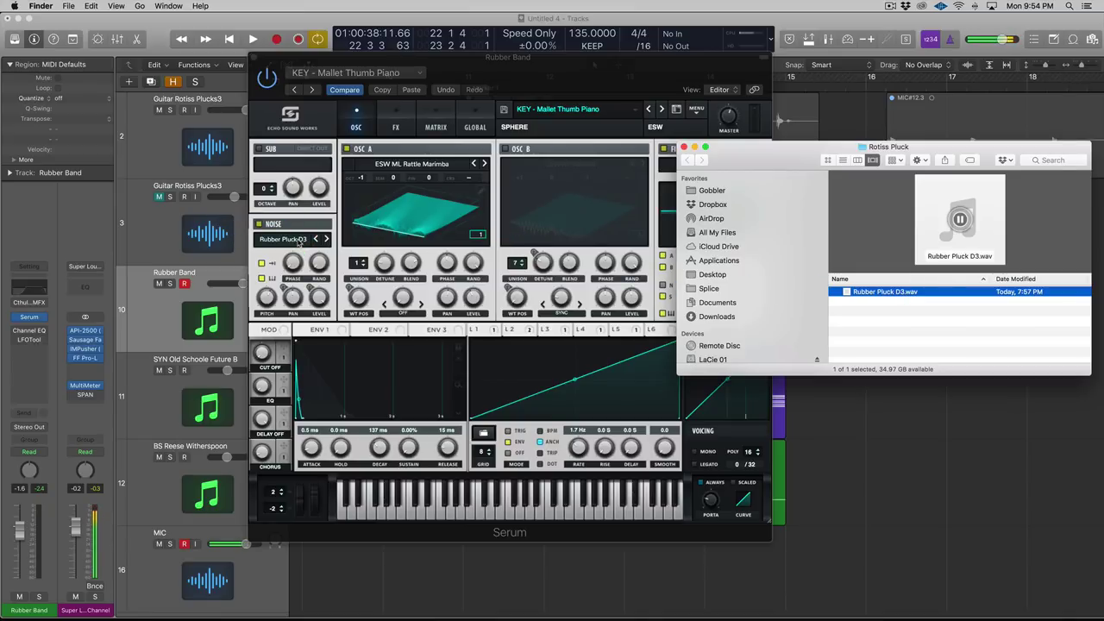
left_click(269, 296)
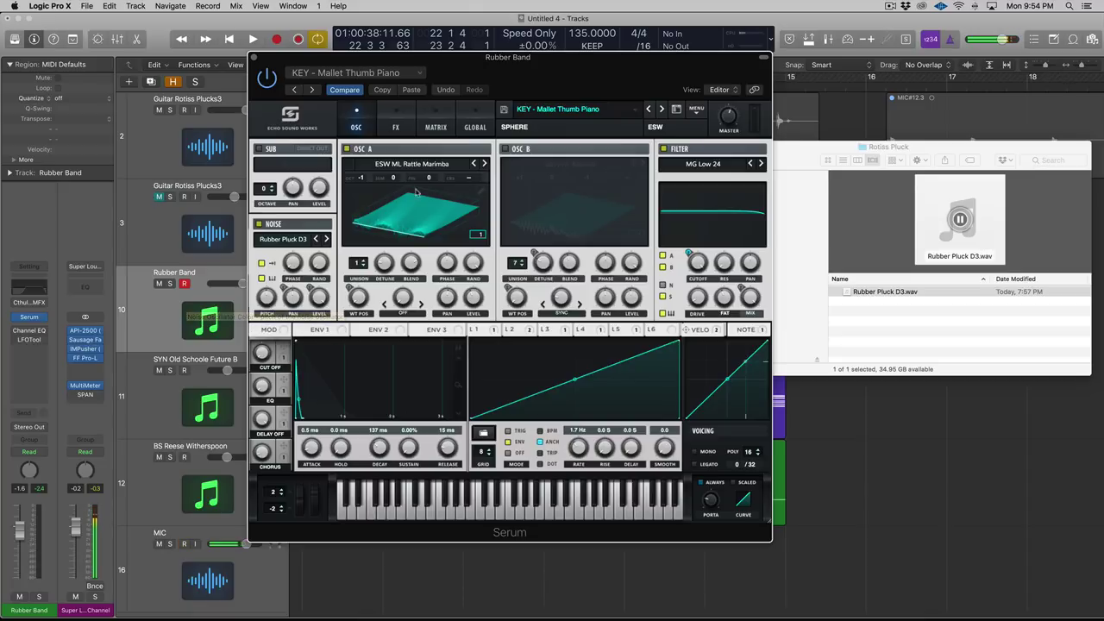
left_click(349, 148)
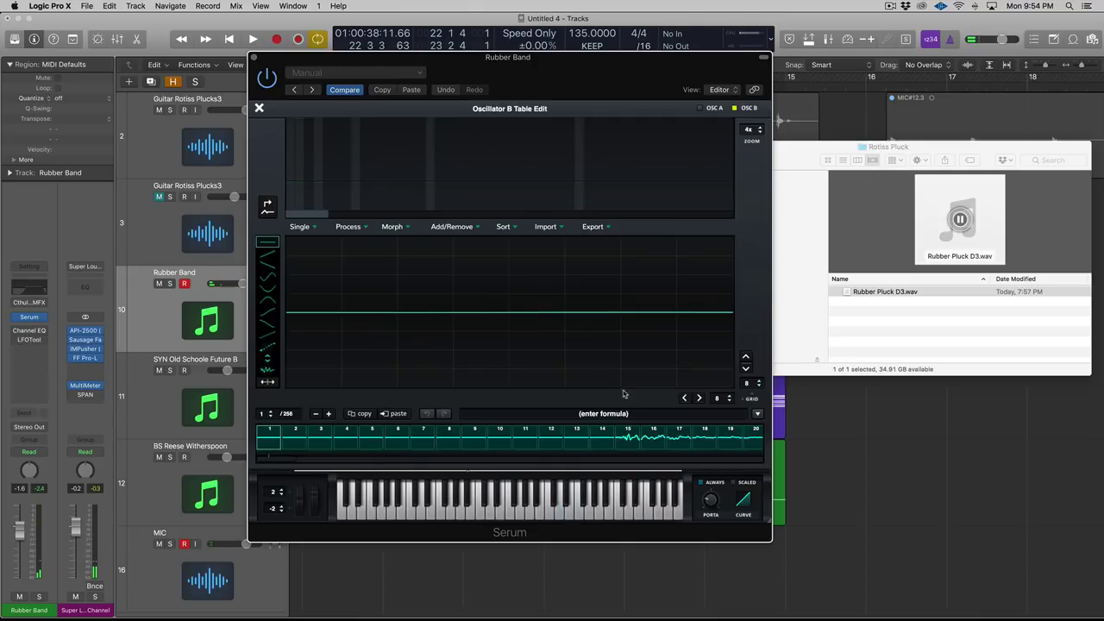
- Import Rubber Pluck D3.wav into Oscillator B's wavetable editor, split at note D3 (150 samples), and return to the oscillator page
left_click(623, 412)
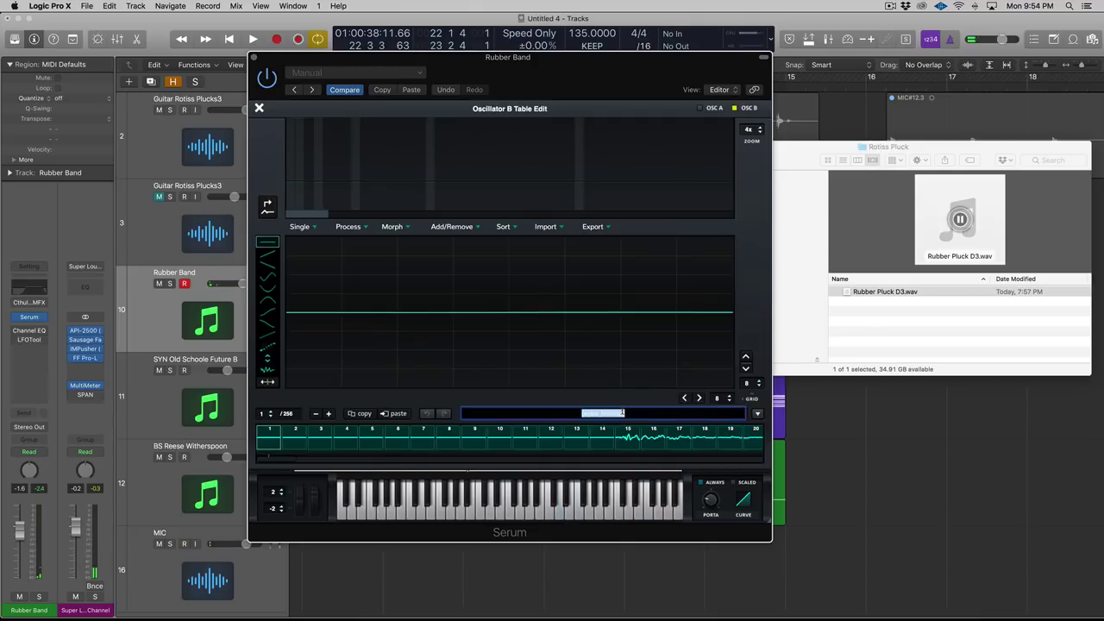
type("D3 and 2 cents)")
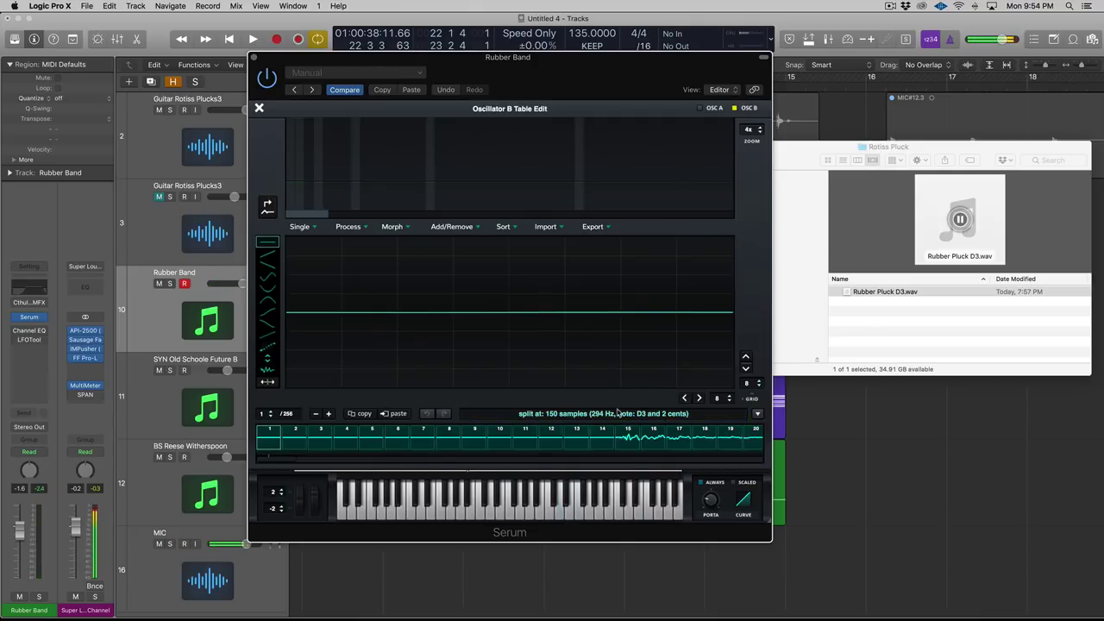
left_click_drag(887, 298, 562, 337)
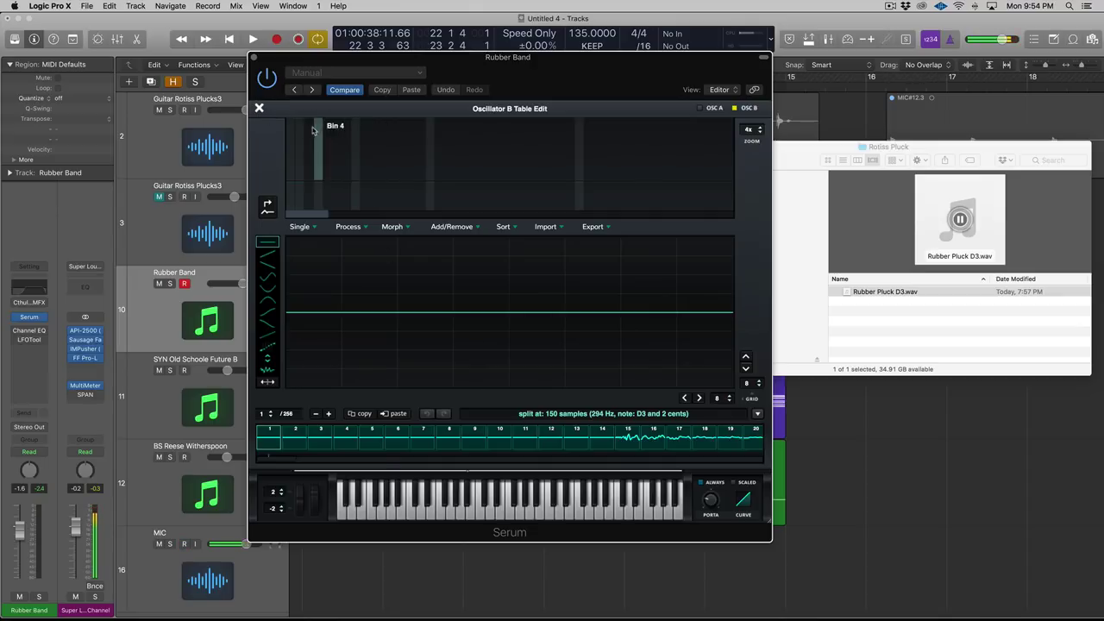
left_click(259, 110)
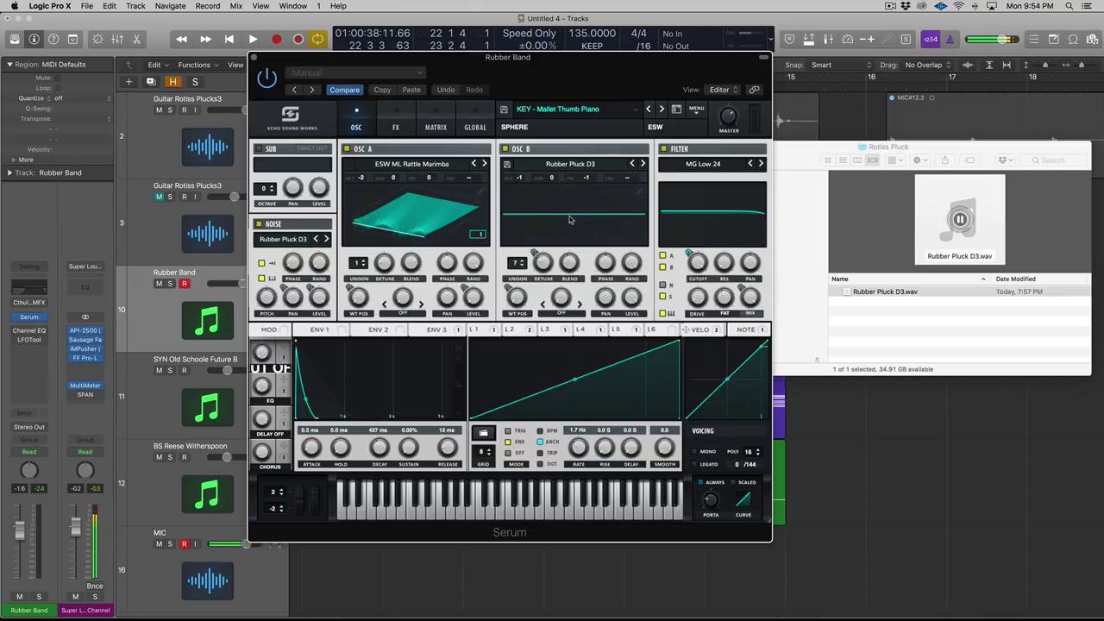
mouse_move(518, 262)
left_mouse_down()
mouse_move(518, 274)
mouse_move(517, 263)
left_mouse_up()
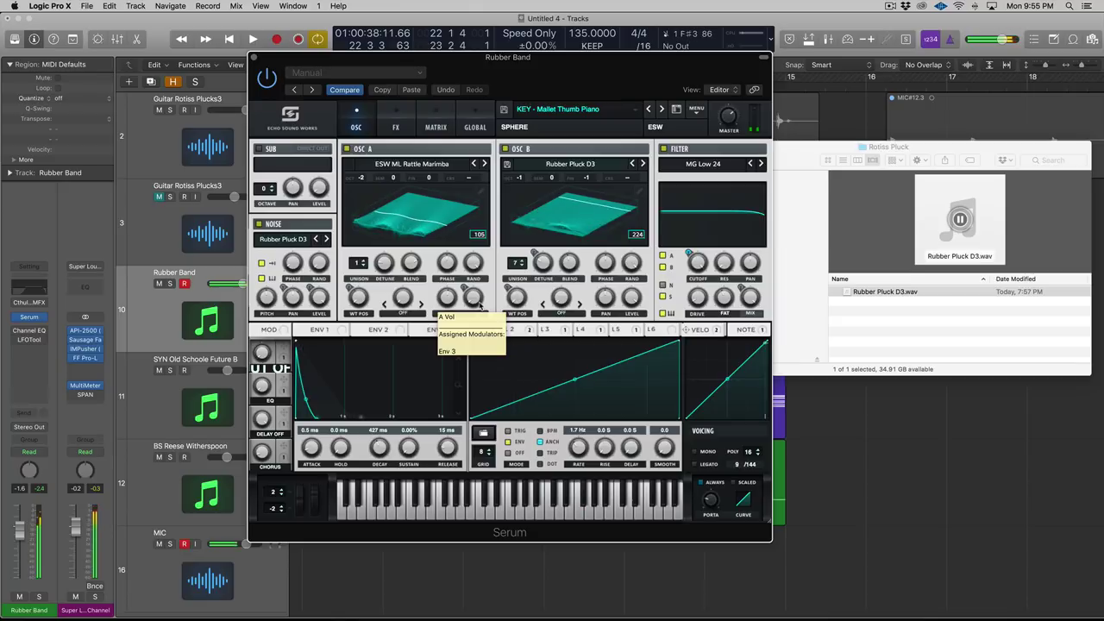
- Close the Finder and Serum windows and copy the SYN Old Schoole Future B chord region onto the Rubber Band track
left_click(794, 156)
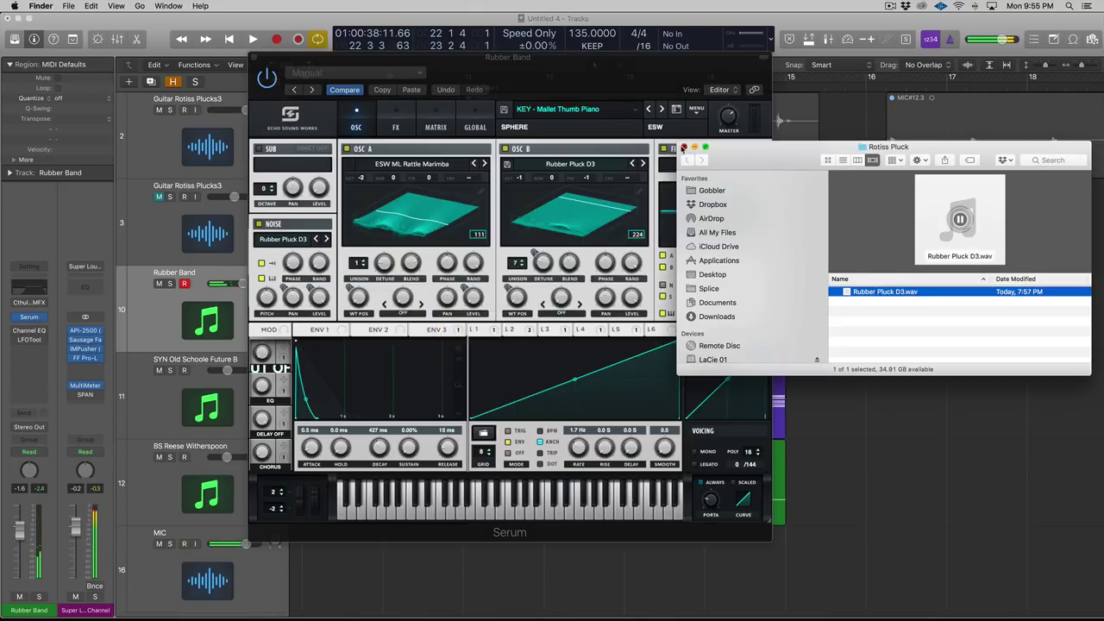
left_click(682, 146)
left_click(256, 57)
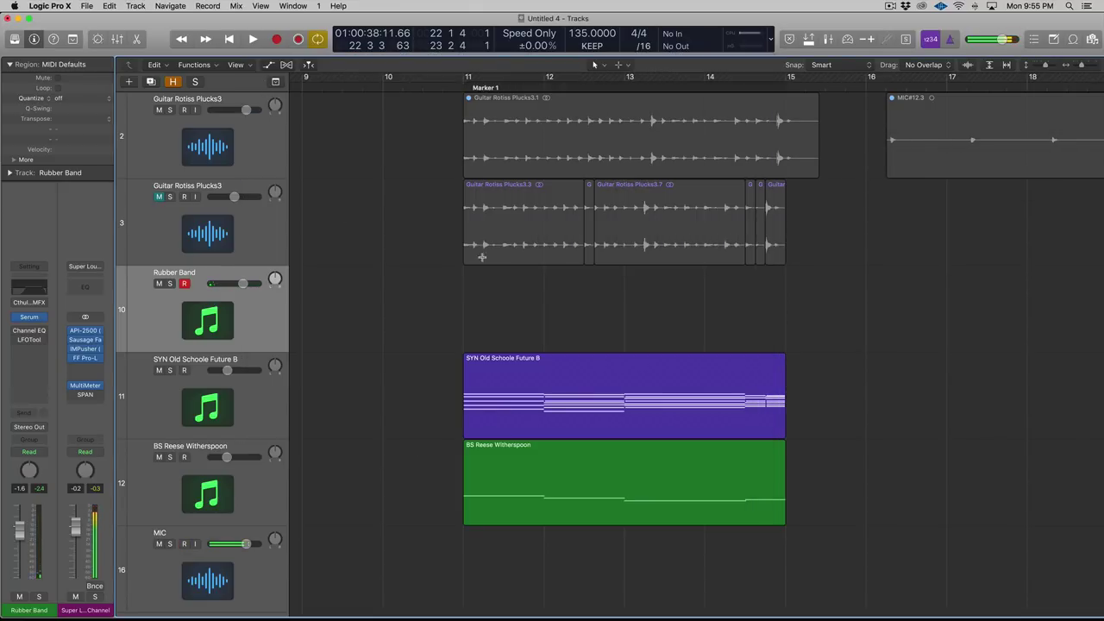
key("t")
key("t")
left_click_drag(485, 360, 483, 332)
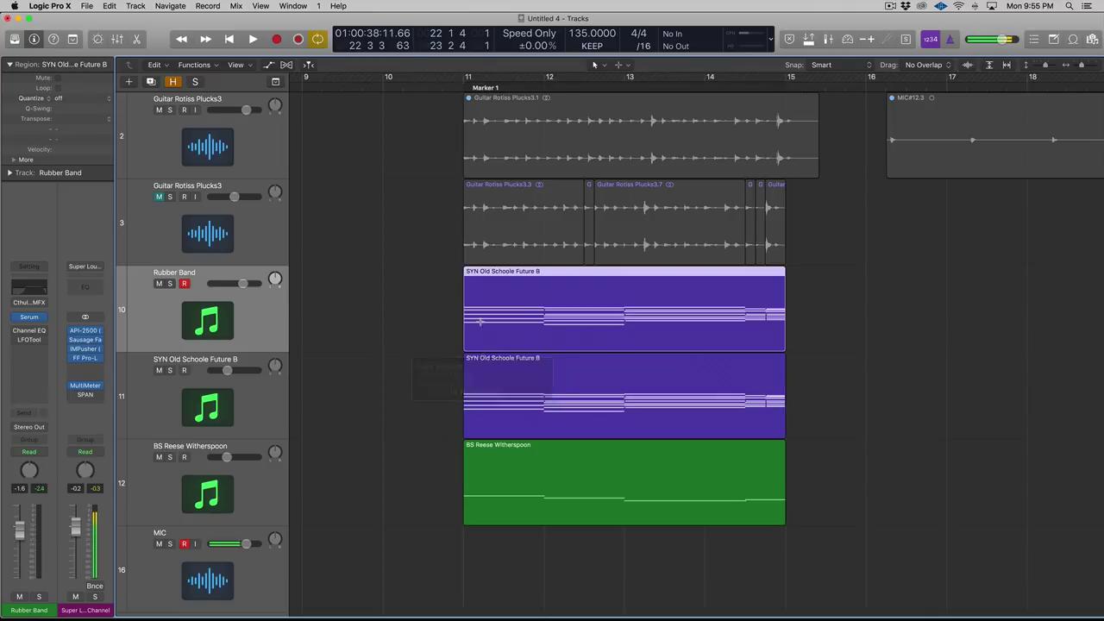
- Solo the copied chord region on the Rubber Band track, set the cycle range from bar 11 to 15 and play it
key("ctrl+s")
key("space")
key("space")
scroll(418, 92, "left", 12)
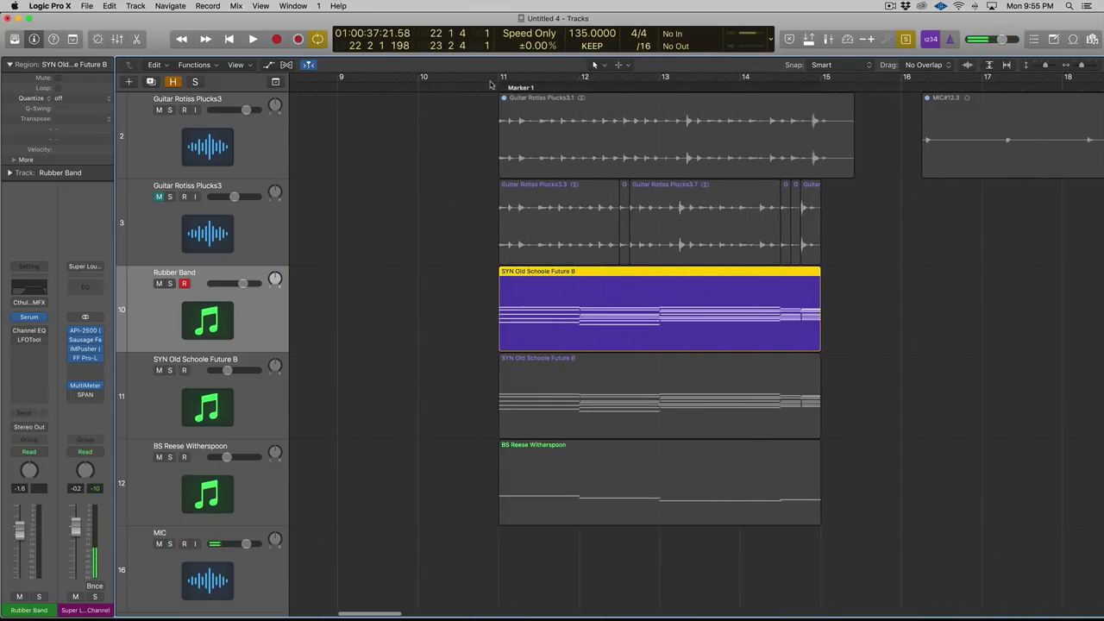
left_click_drag(490, 84, 820, 78)
key("space")
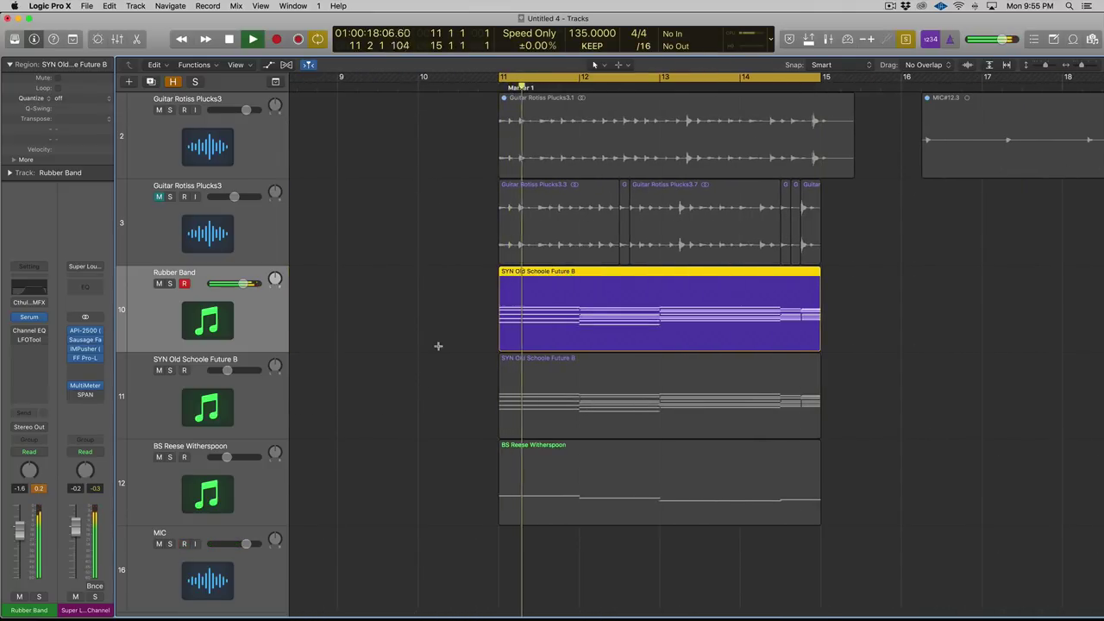
- Look at the FX page of the Rubber Band track's Serum during playback and close the plug-in
left_click(29, 316)
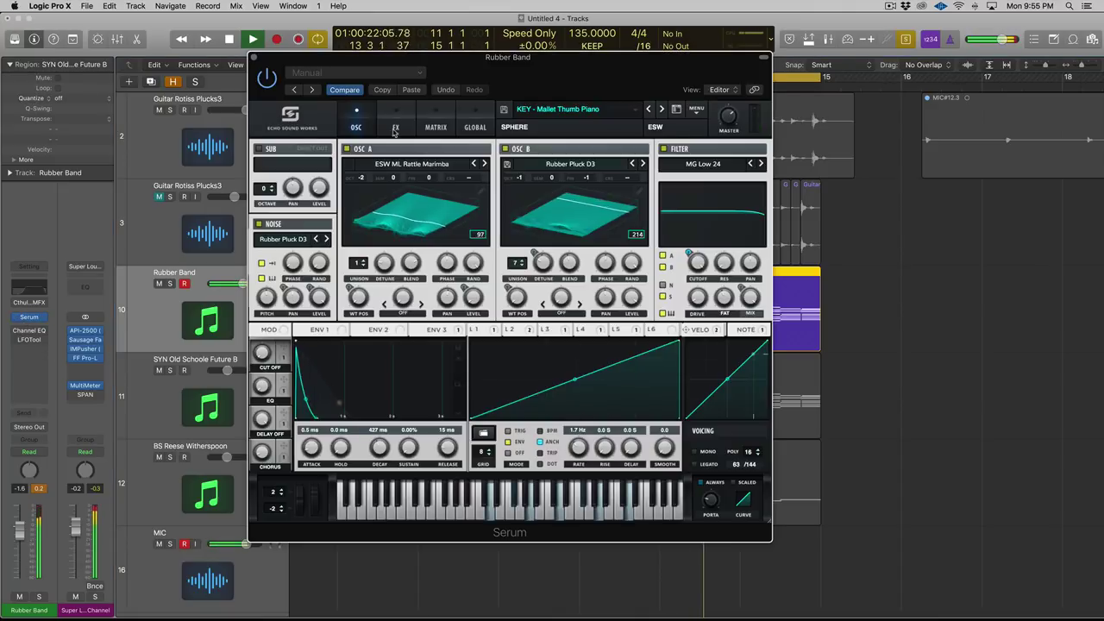
left_click(395, 128)
left_click(253, 58)
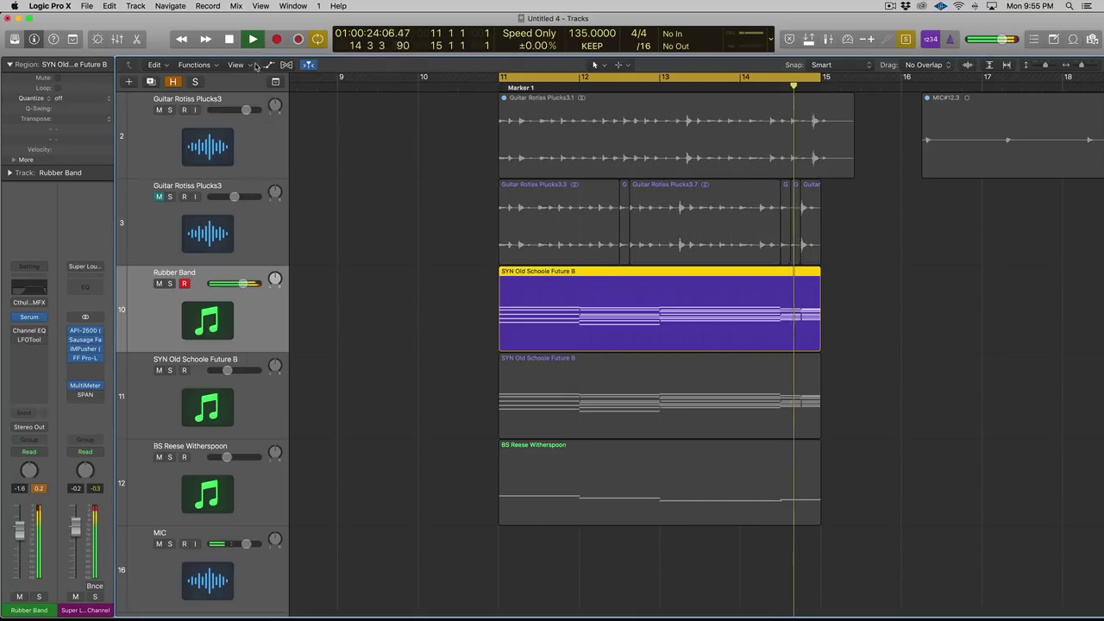
- Turn off region solo and audition the Rubber Band part together with the synth chords and bass
key("space")
key("ctrl+s")
key("space")
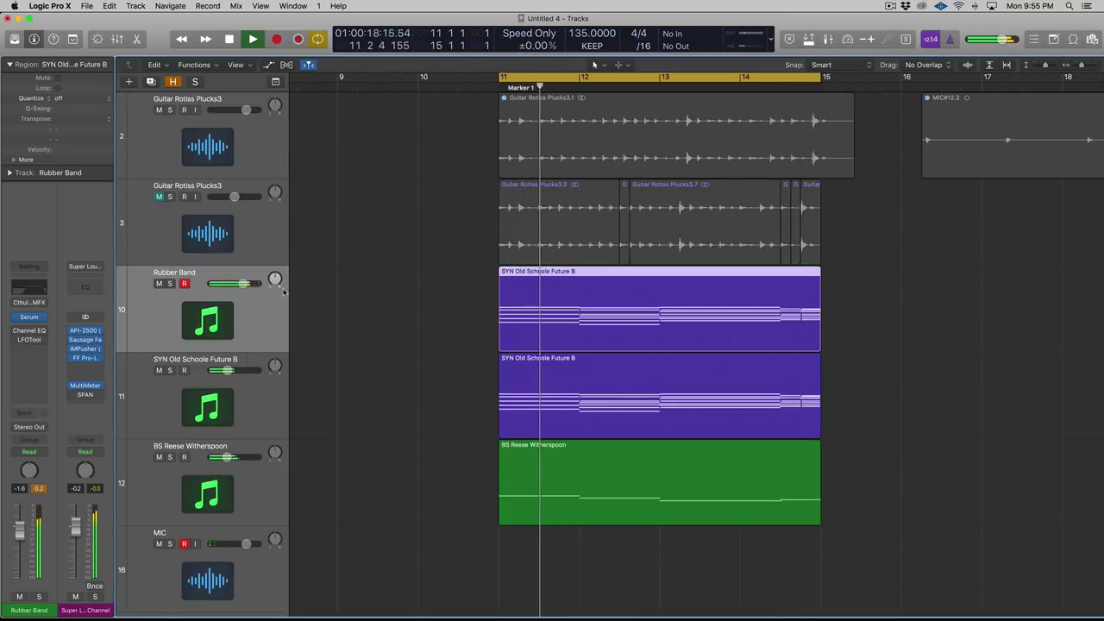
key("space")
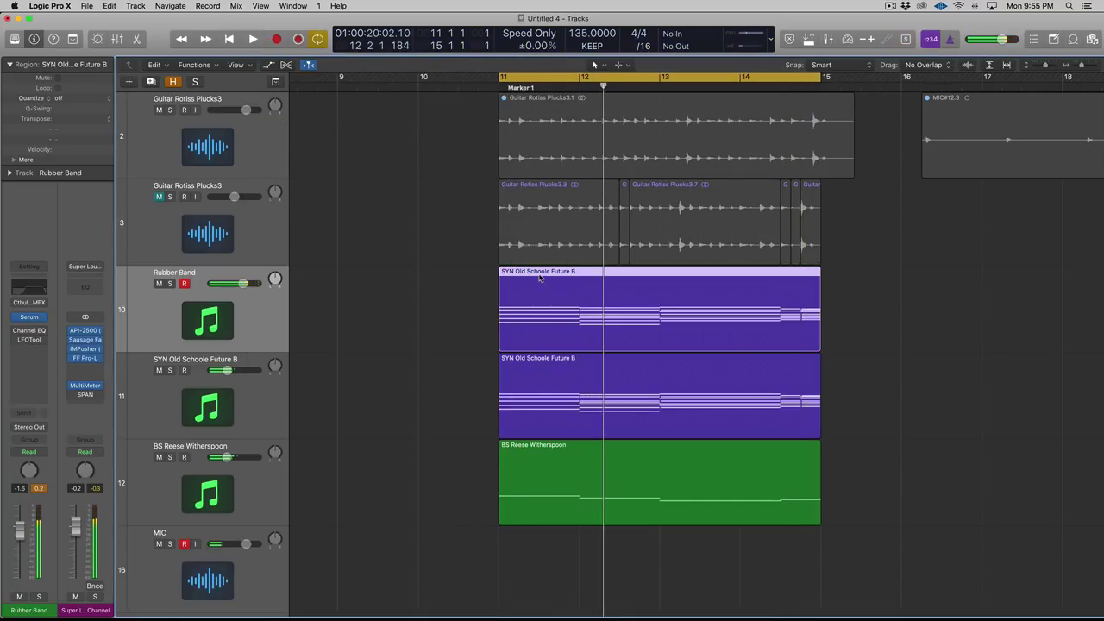
- Open the Rubber Band region in the Piano Roll and cut its sustained chords into short repeated stabs
double_click(540, 278)
left_click_drag(579, 423, 518, 583)
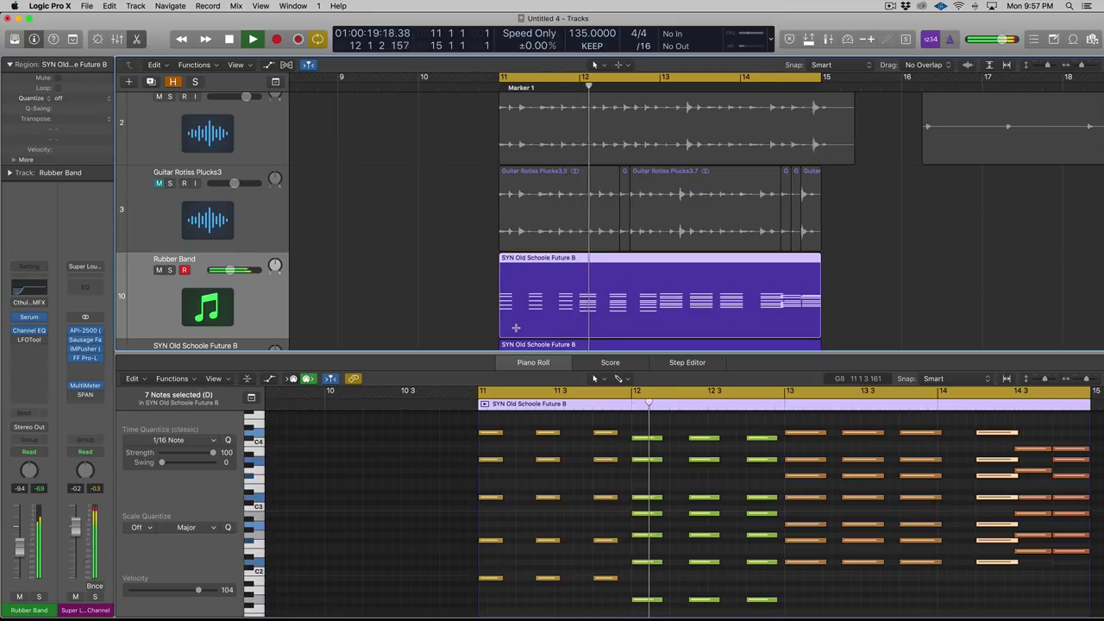
- Cut the Rubber Band's highs with a Channel EQ high shelf around 3060 Hz at about -22 dB, and close the EQ
left_click(30, 331)
left_click(525, 116)
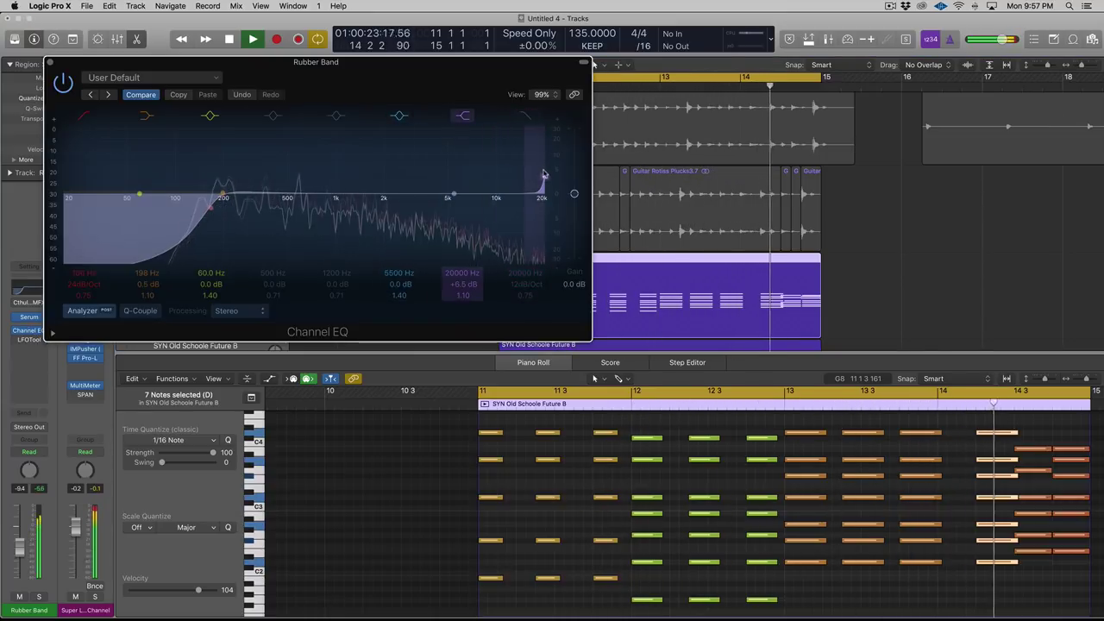
left_click_drag(544, 177, 416, 263)
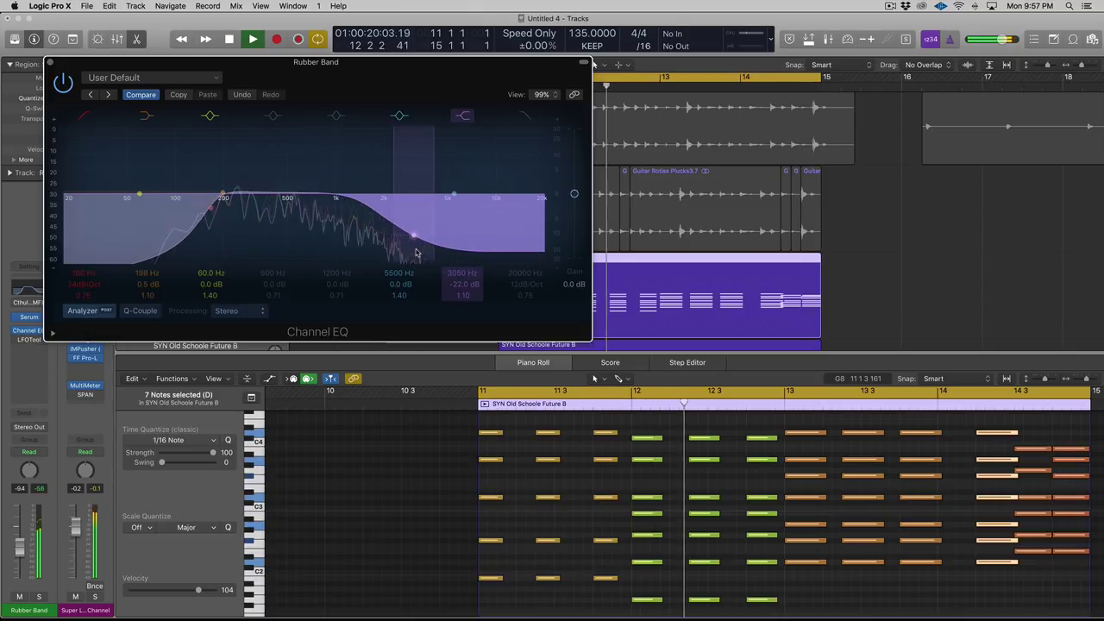
left_click(49, 62)
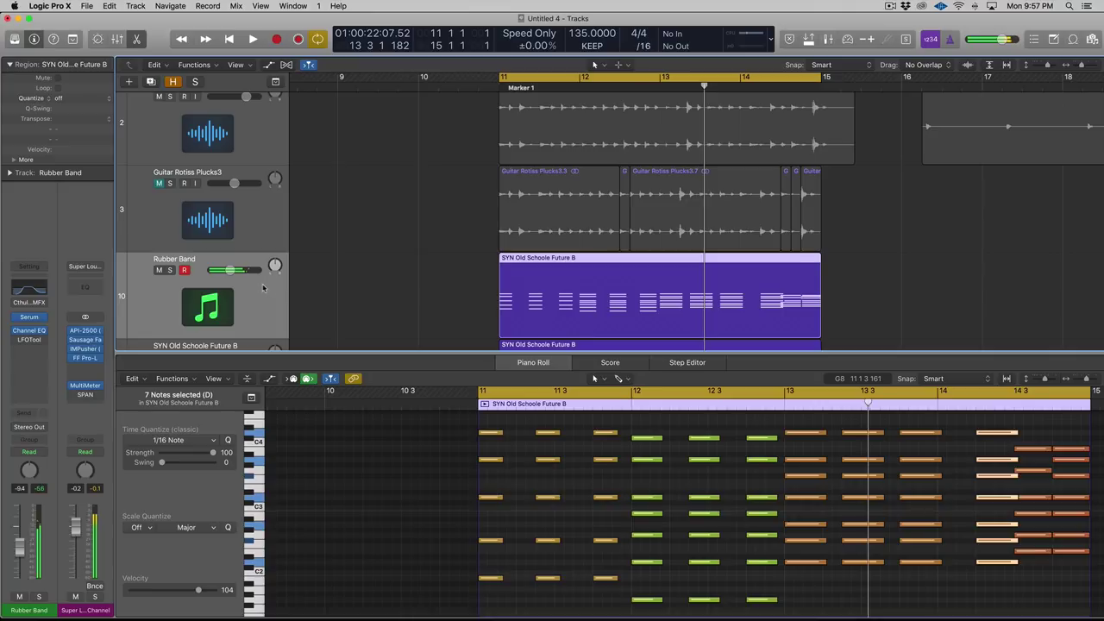
- Unmute the chopped guitar track and set the Rubber Band volume to about -8.0 dB while playing the full mix
mouse_move(233, 269)
left_click(220, 184)
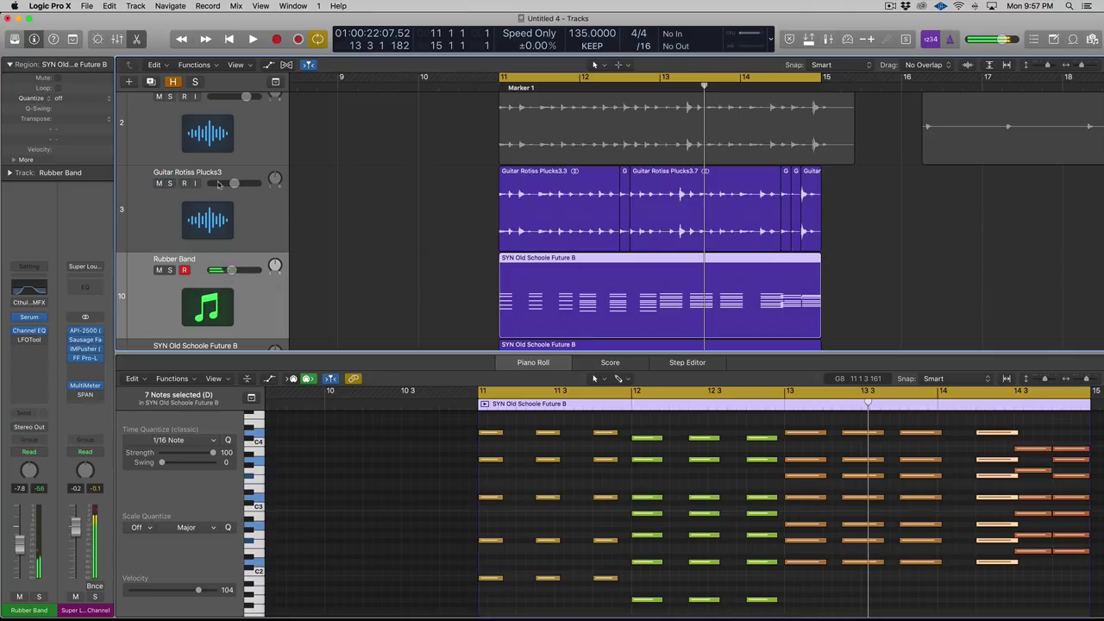
key("space")
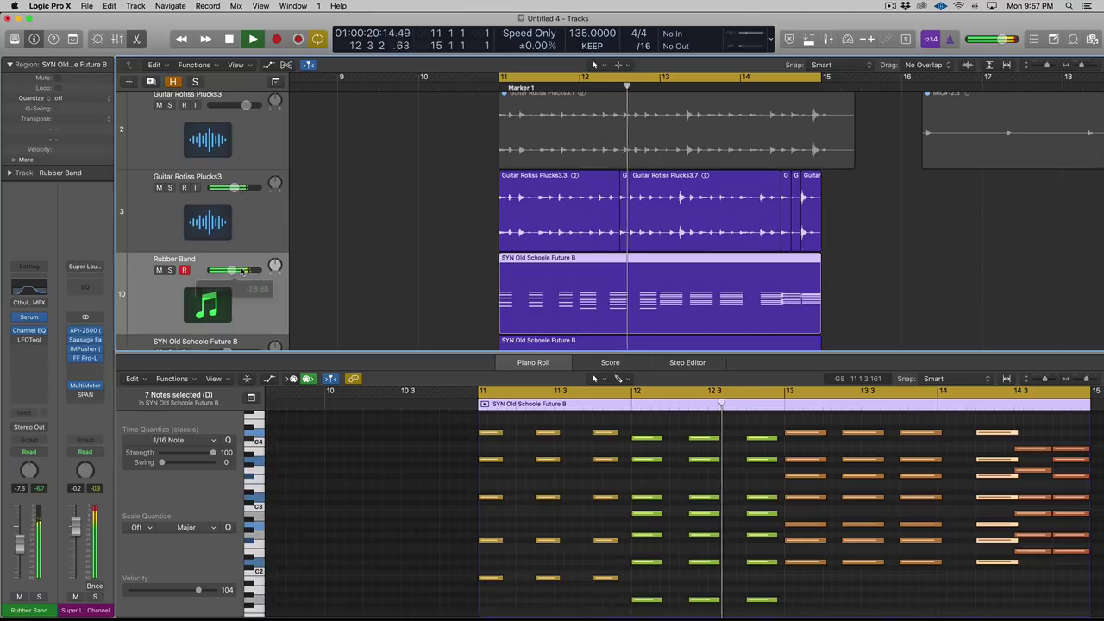
left_click_drag(240, 271, 239, 271)
scroll(382, 259, "down", 5)
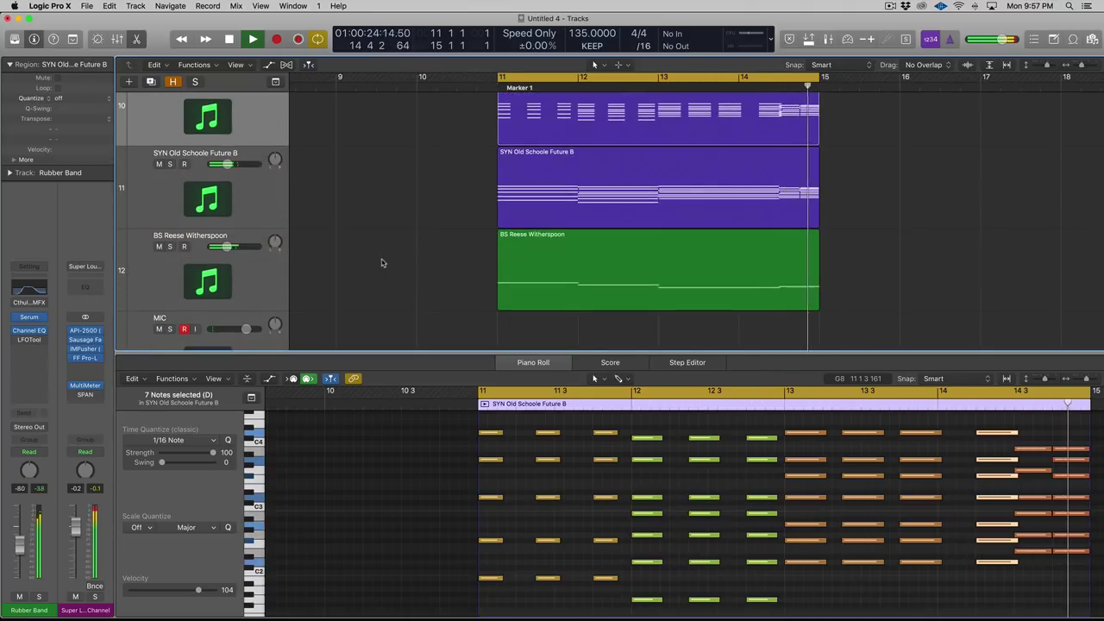
- Stop playback, close the editor area below the tracks, and play the full arrangement with the Top Loop and Drums
key("space")
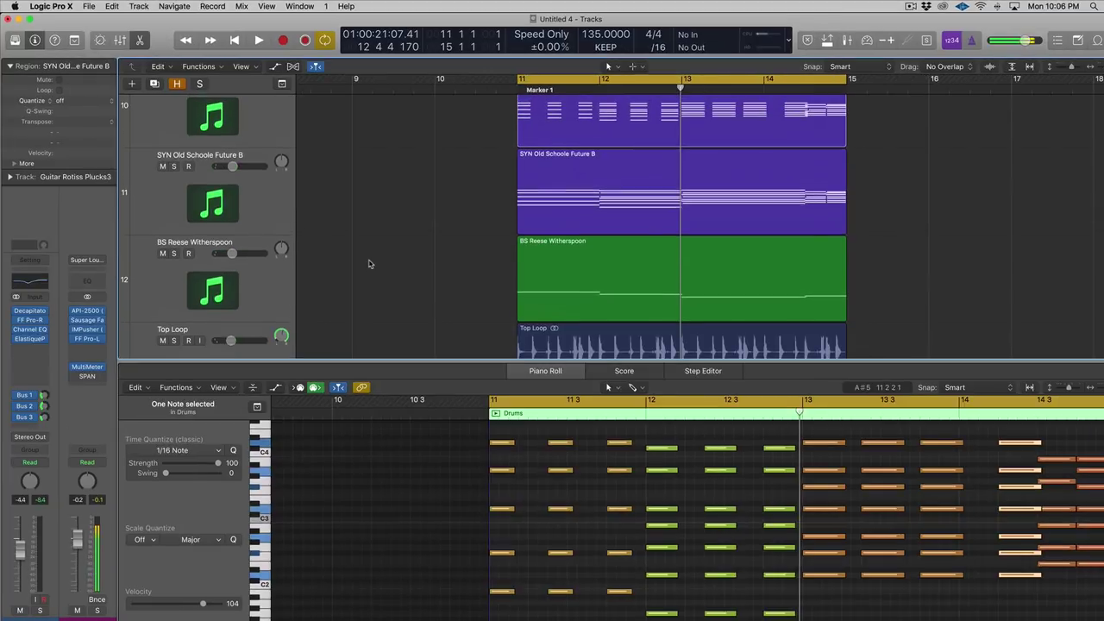
key("x")
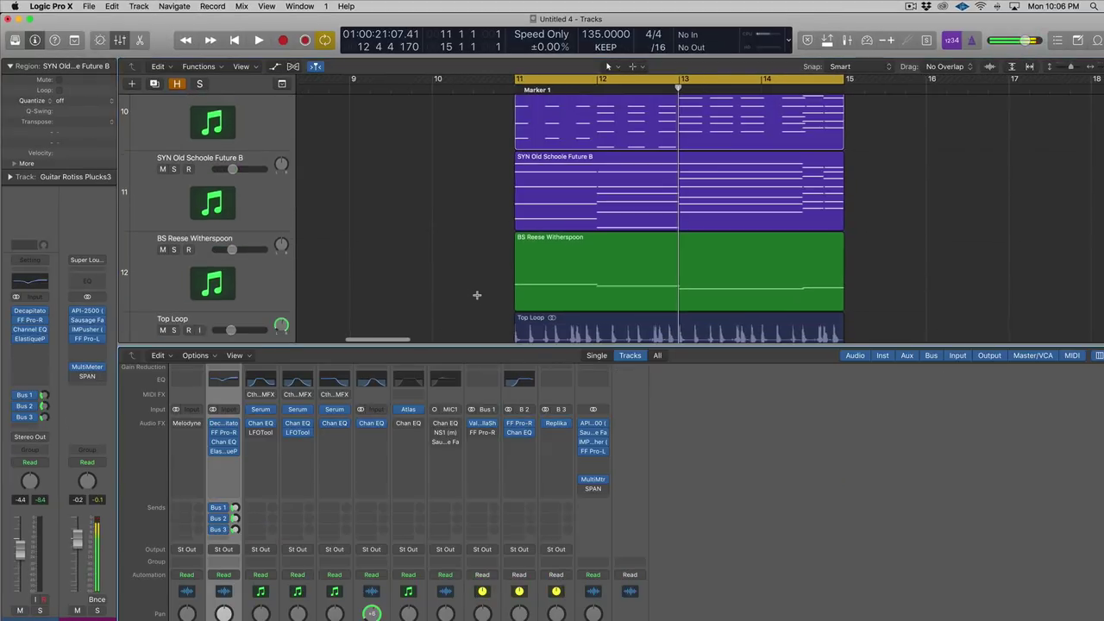
key("x")
scroll(478, 298, "up", 1)
scroll(478, 296, "right", 1)
key("space")
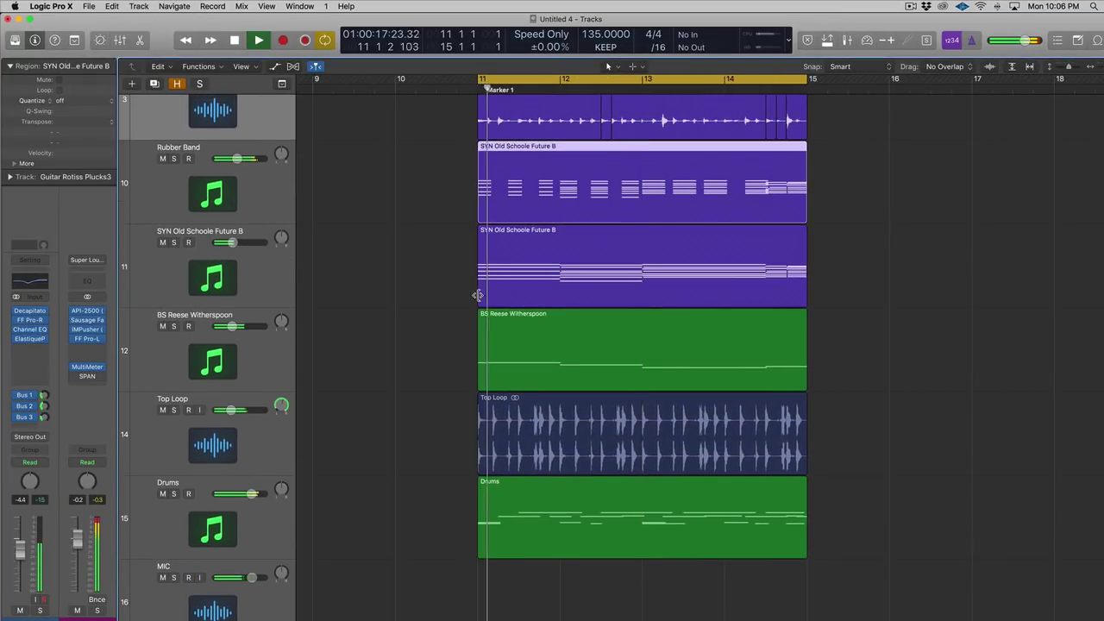
- Enlarge the arrangement and briefly toggle solo on the Guitar Rotiss Plucks3 track while the loop plays
key("super+Down")
key("super+Right")
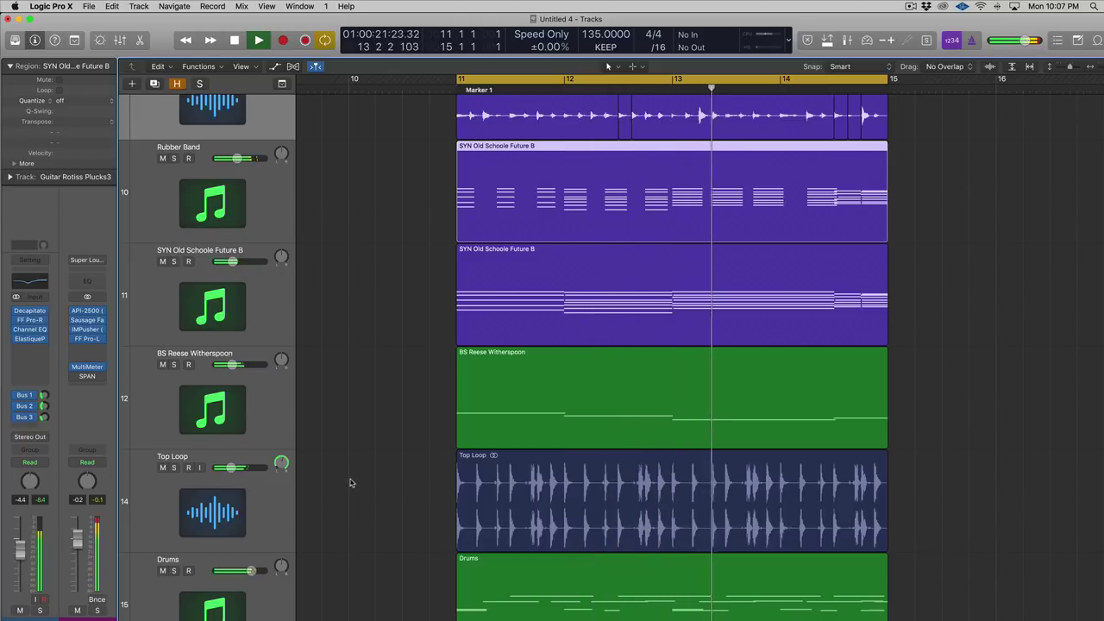
scroll(359, 477, "right", 1)
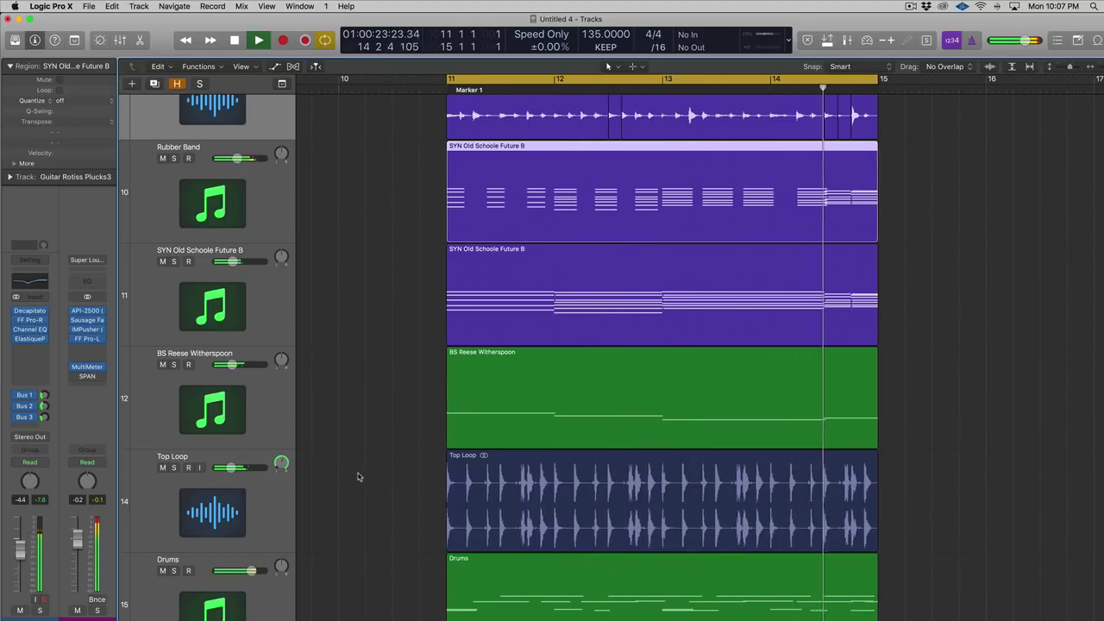
scroll(359, 477, "up", 3)
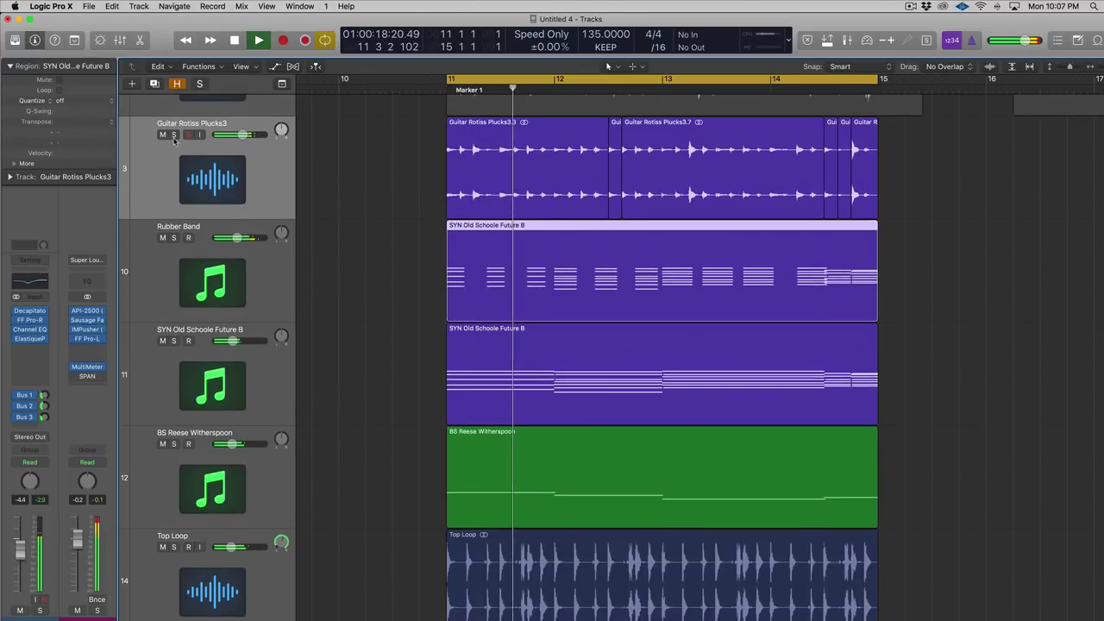
left_click(174, 135)
left_click(173, 135)
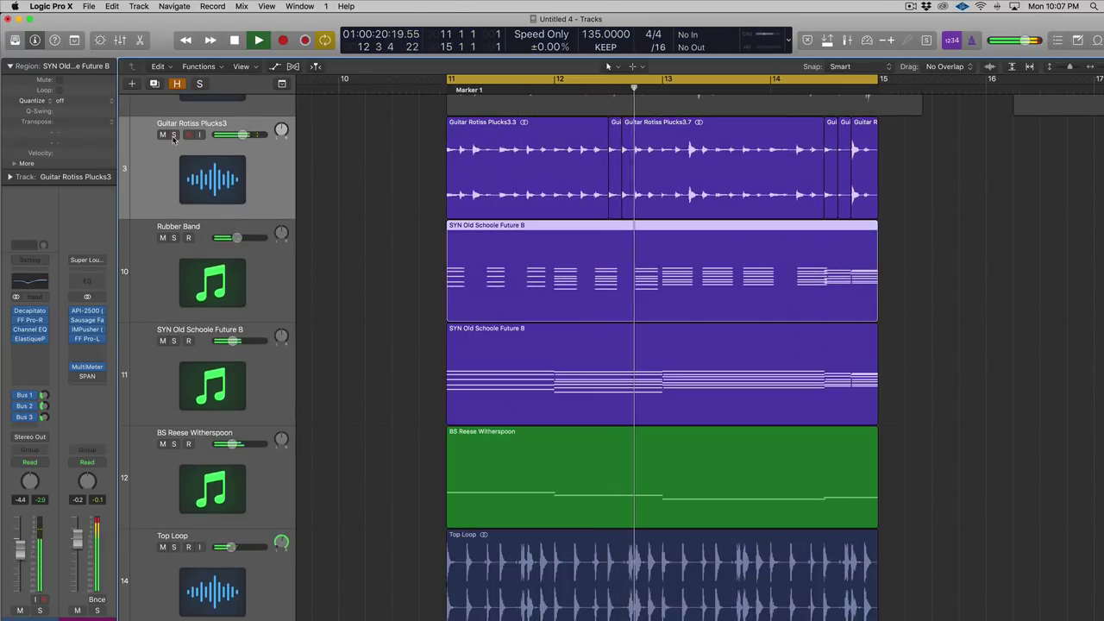